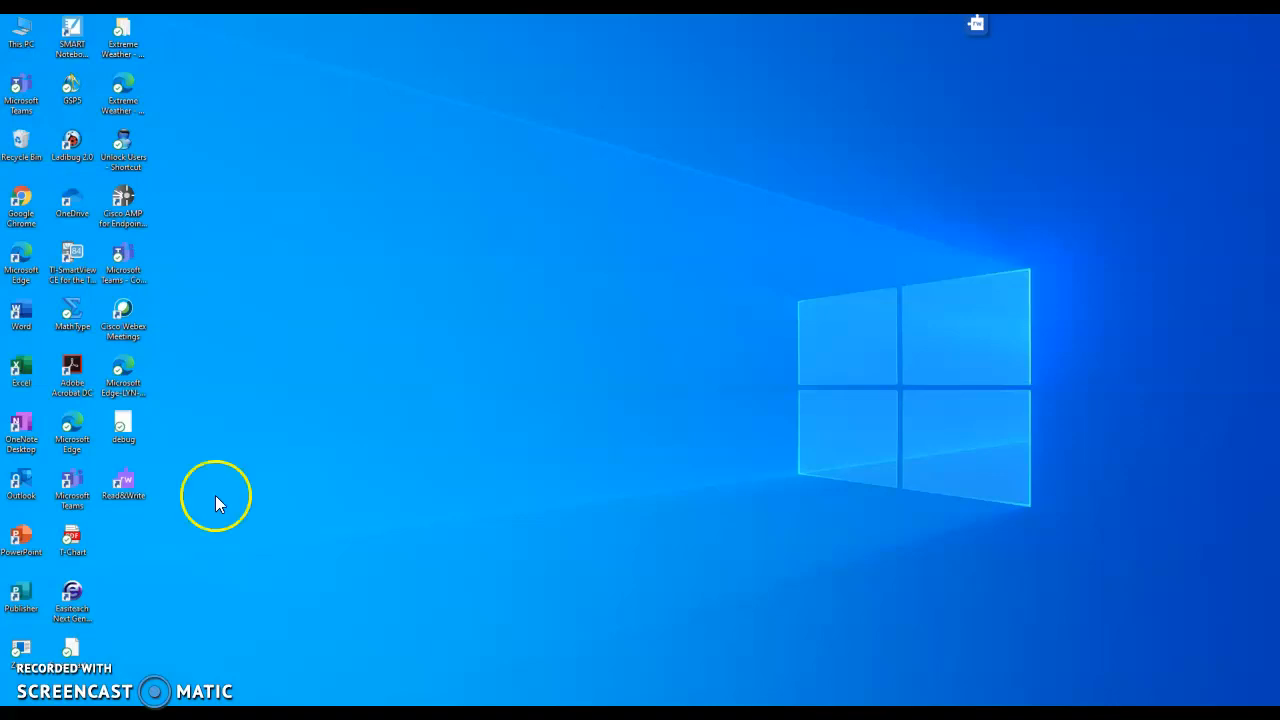
- Switch to Microsoft Teams and start a new calendar meeting titled "English 10 per 2"
double_click(93, 498)
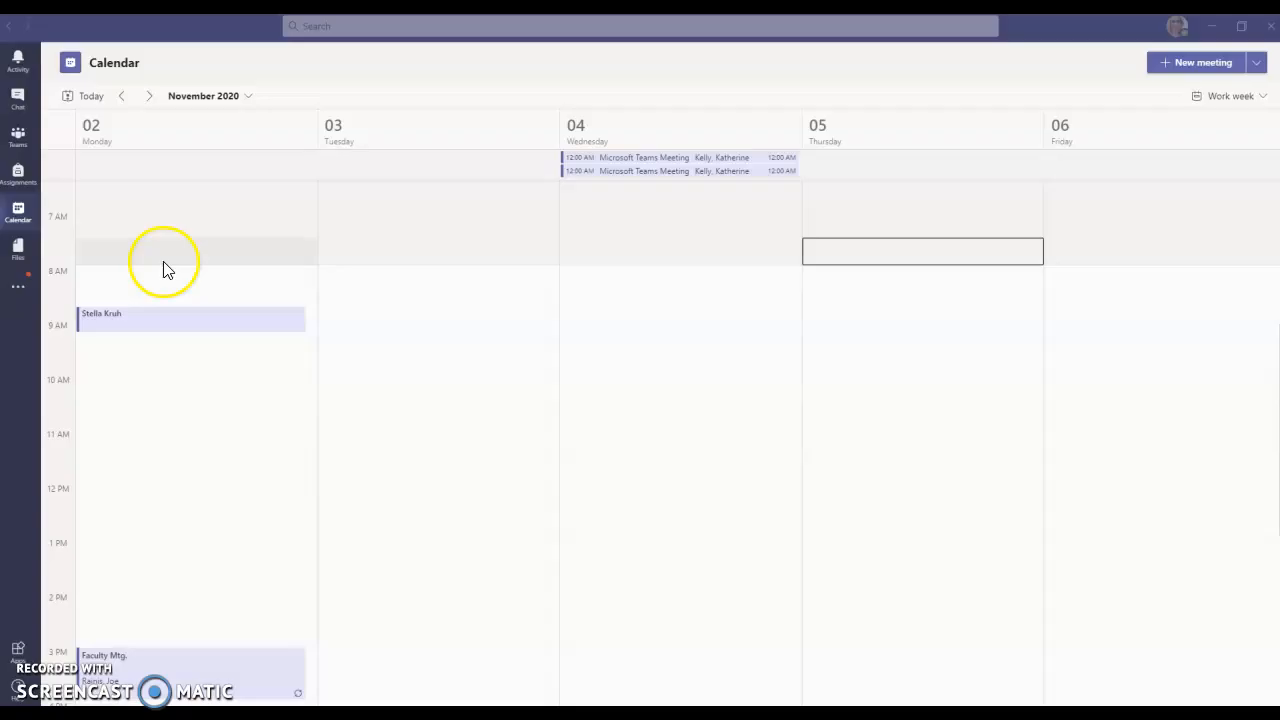
click(1193, 67)
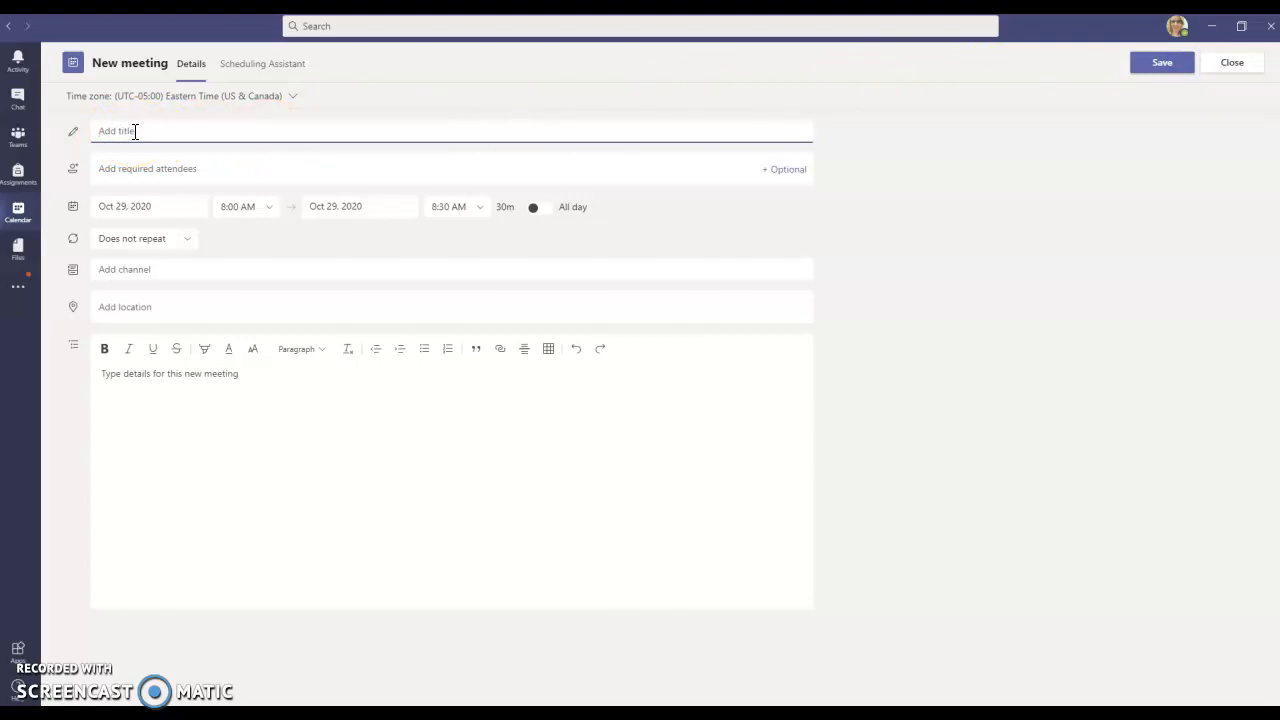
text(English 10 per 2)
- Search the required attendees for "test" and add the first suggested person to the meeting
click(161, 168)
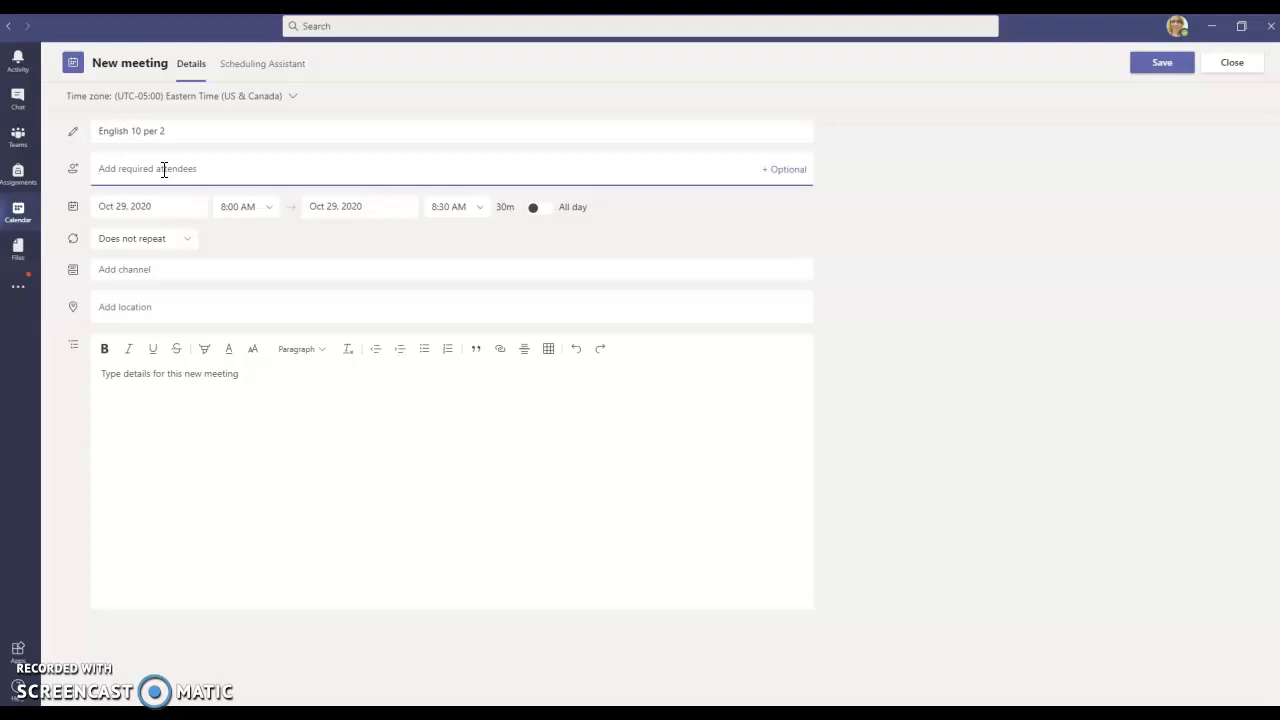
click(167, 162)
text(test)
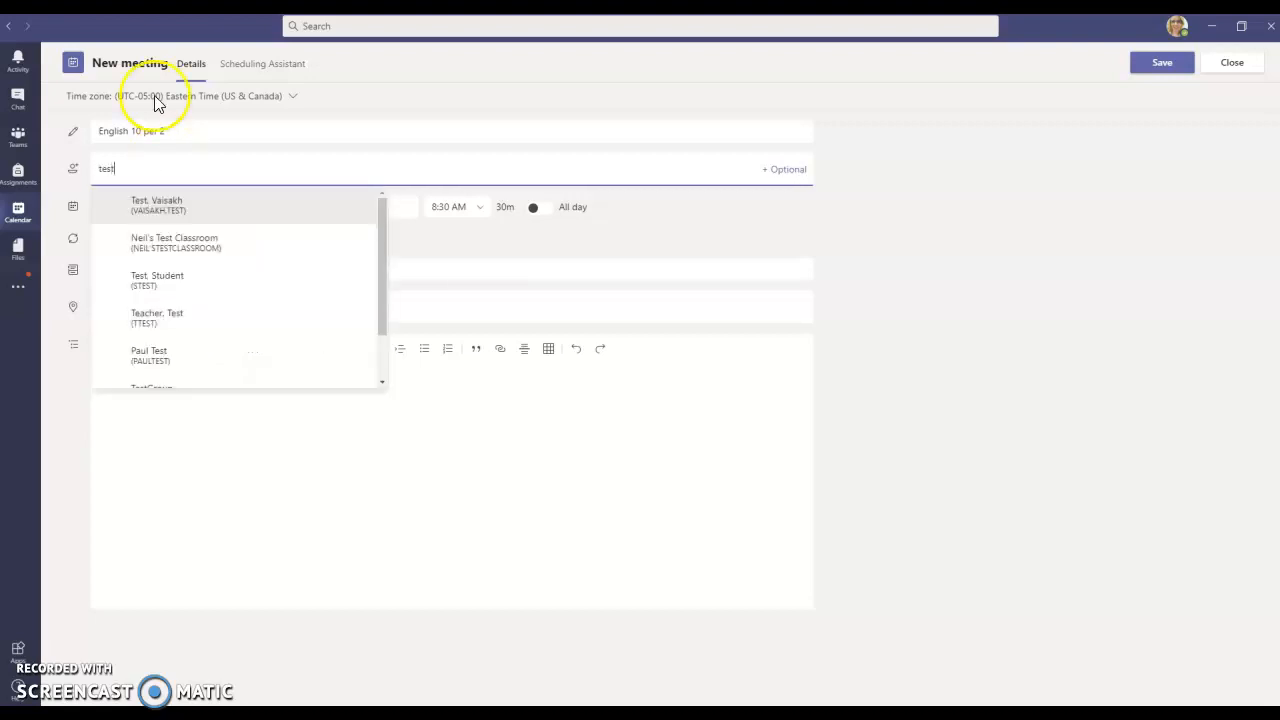
click(185, 220)
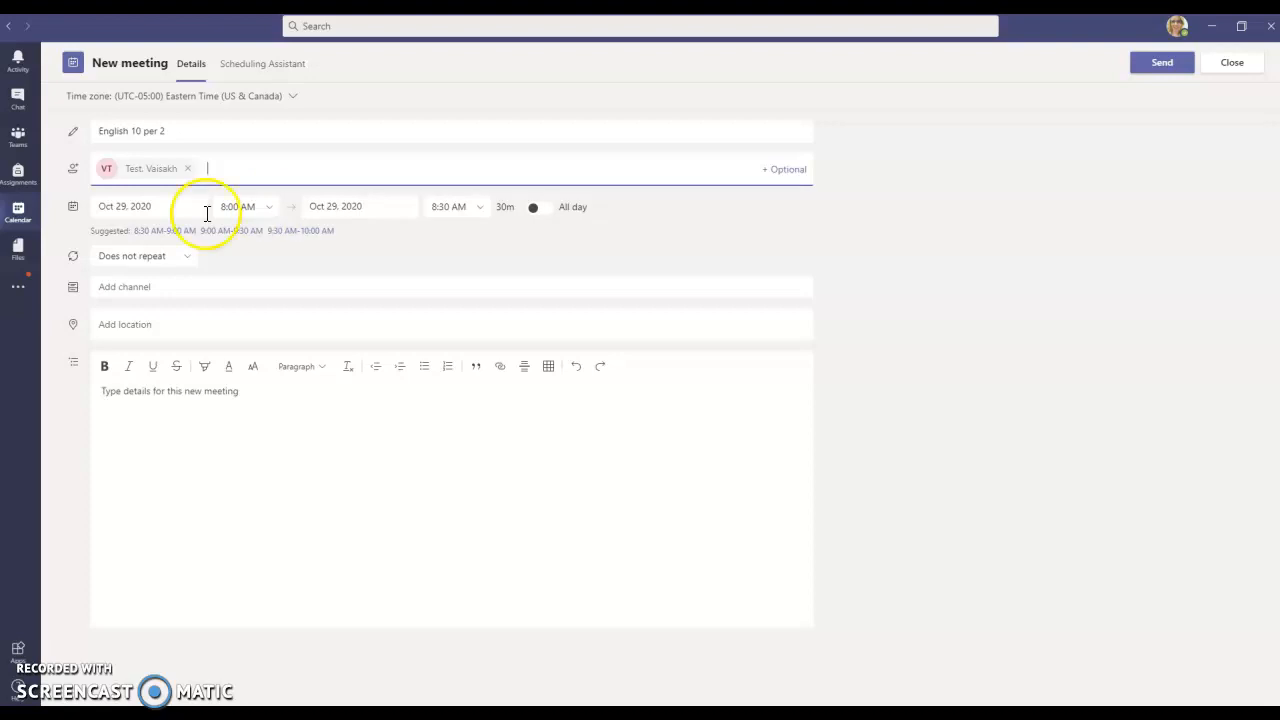
- Set the meeting's start time to 8:00 AM
click(269, 209)
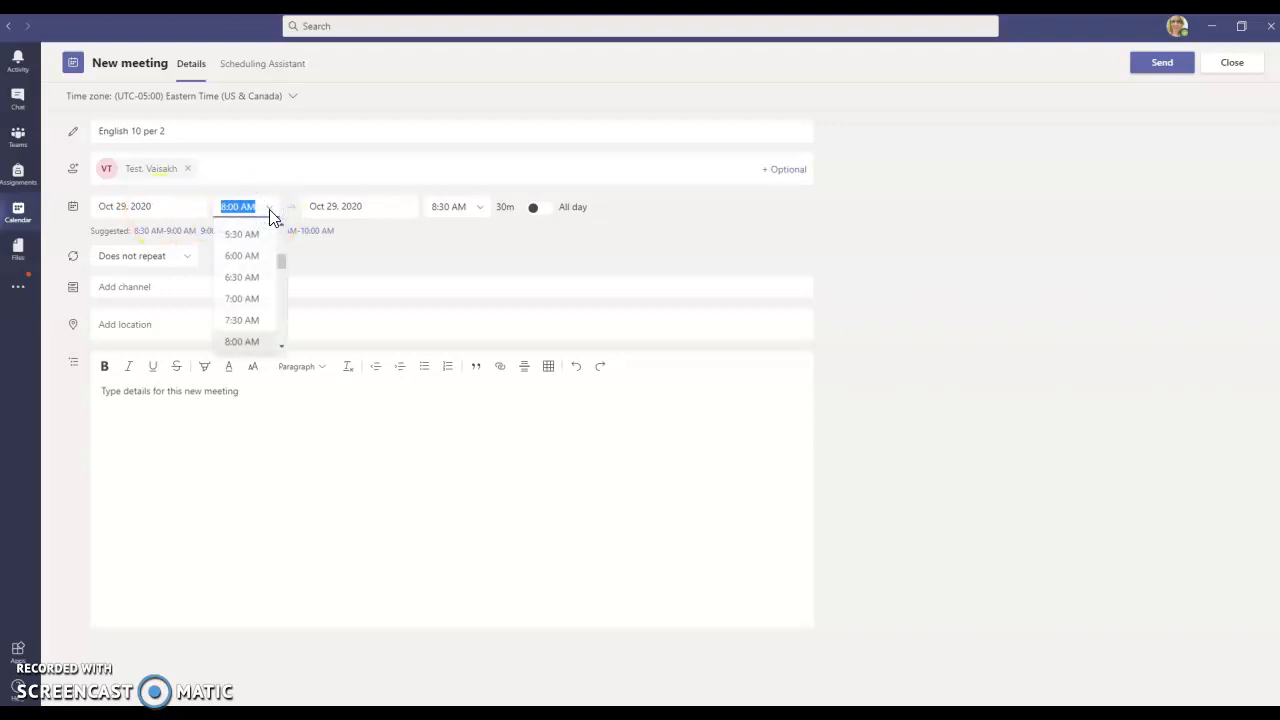
click(241, 342)
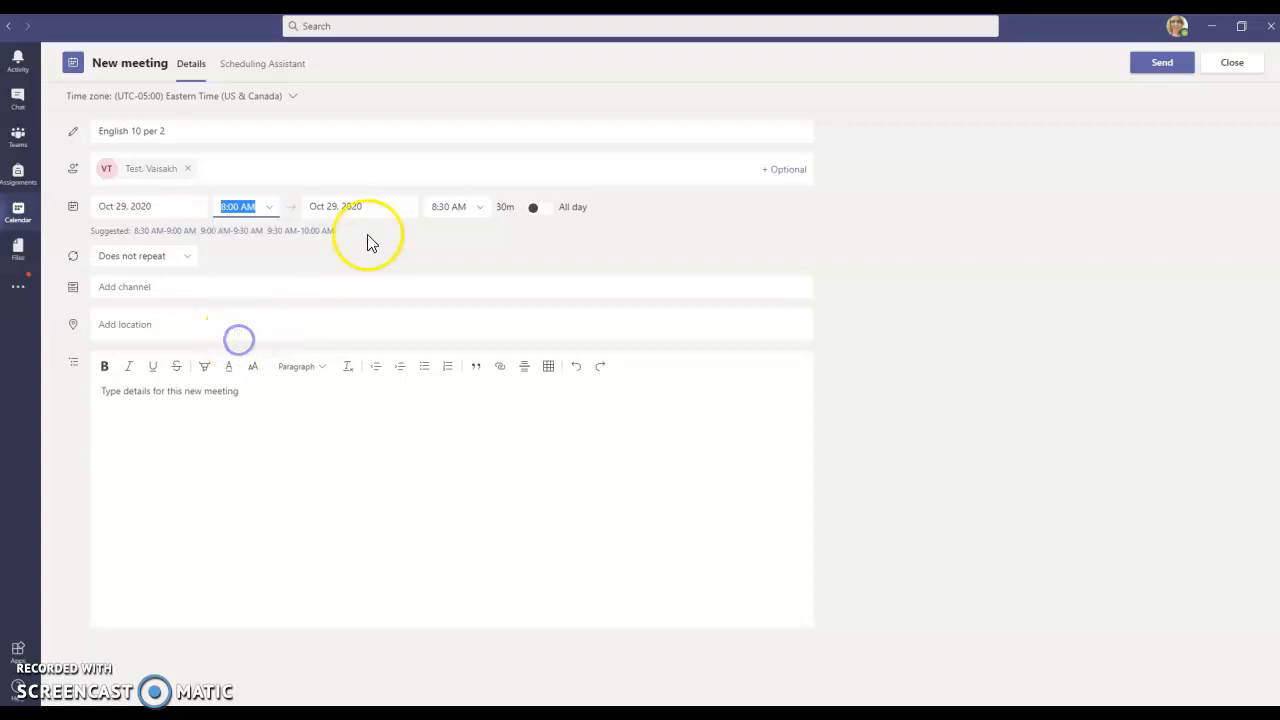
click(484, 227)
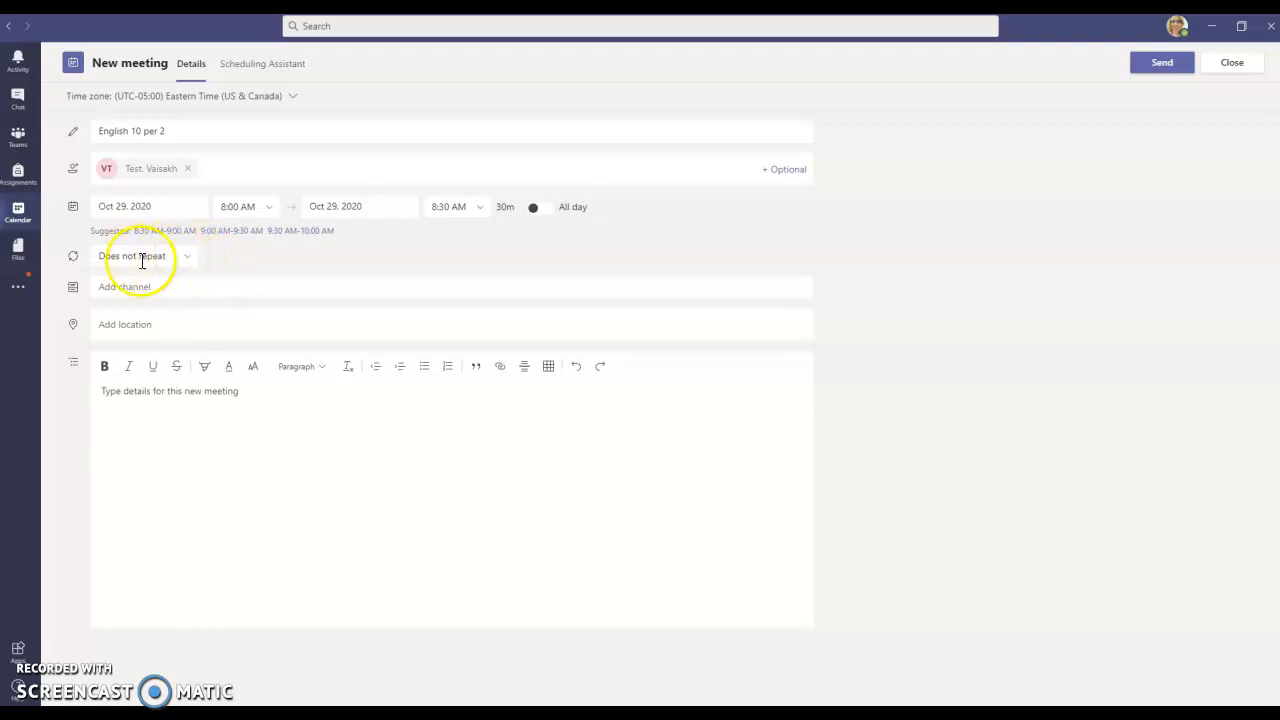
- Give the meeting a custom recurrence that repeats by month
click(190, 262)
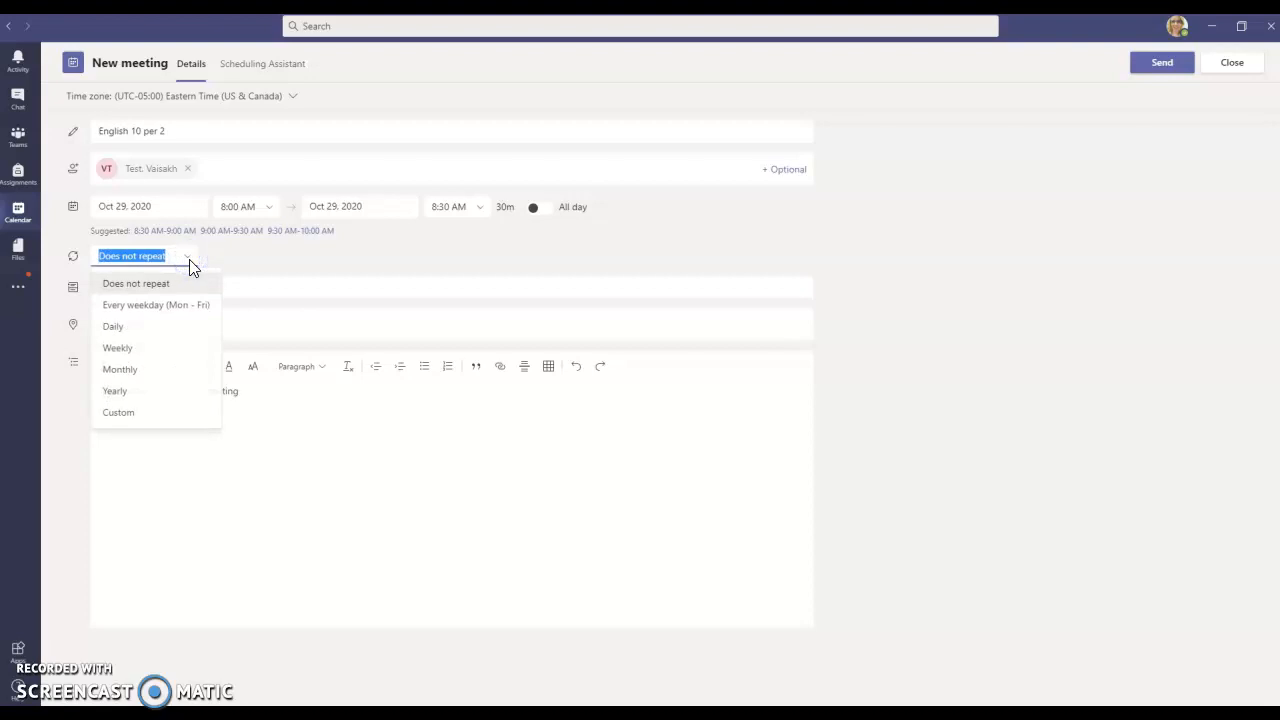
click(118, 414)
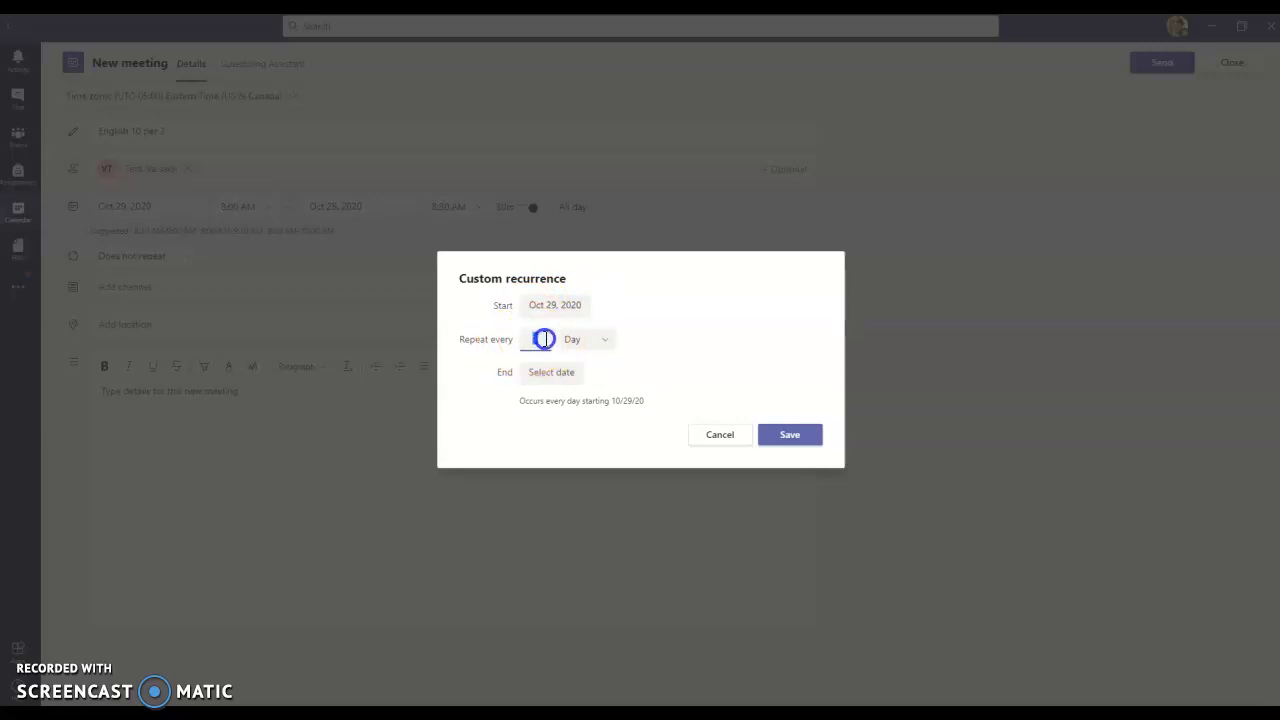
click(599, 345)
click(582, 410)
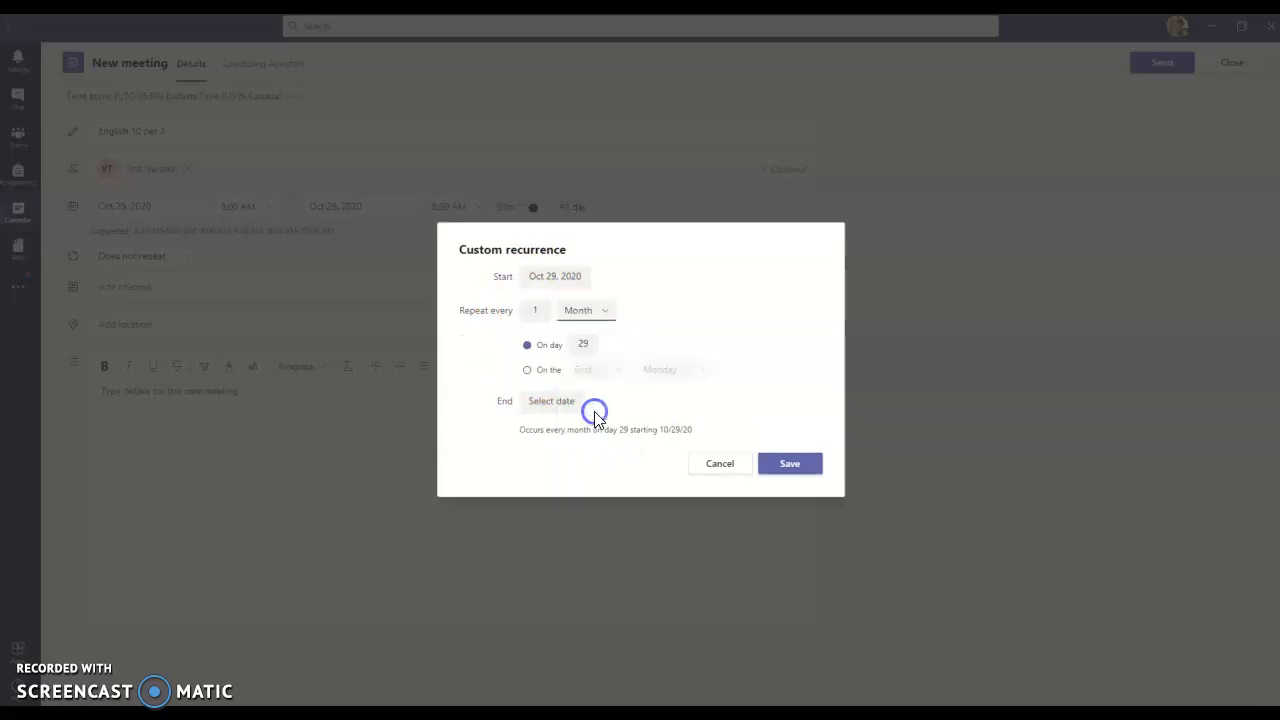
- Set the recurrence's end date to Jun 1, 2021 and save the custom recurrence
click(552, 403)
click(666, 430)
click(667, 430)
click(667, 430)
click(667, 430)
click(667, 430)
click(667, 430)
click(667, 430)
click(669, 431)
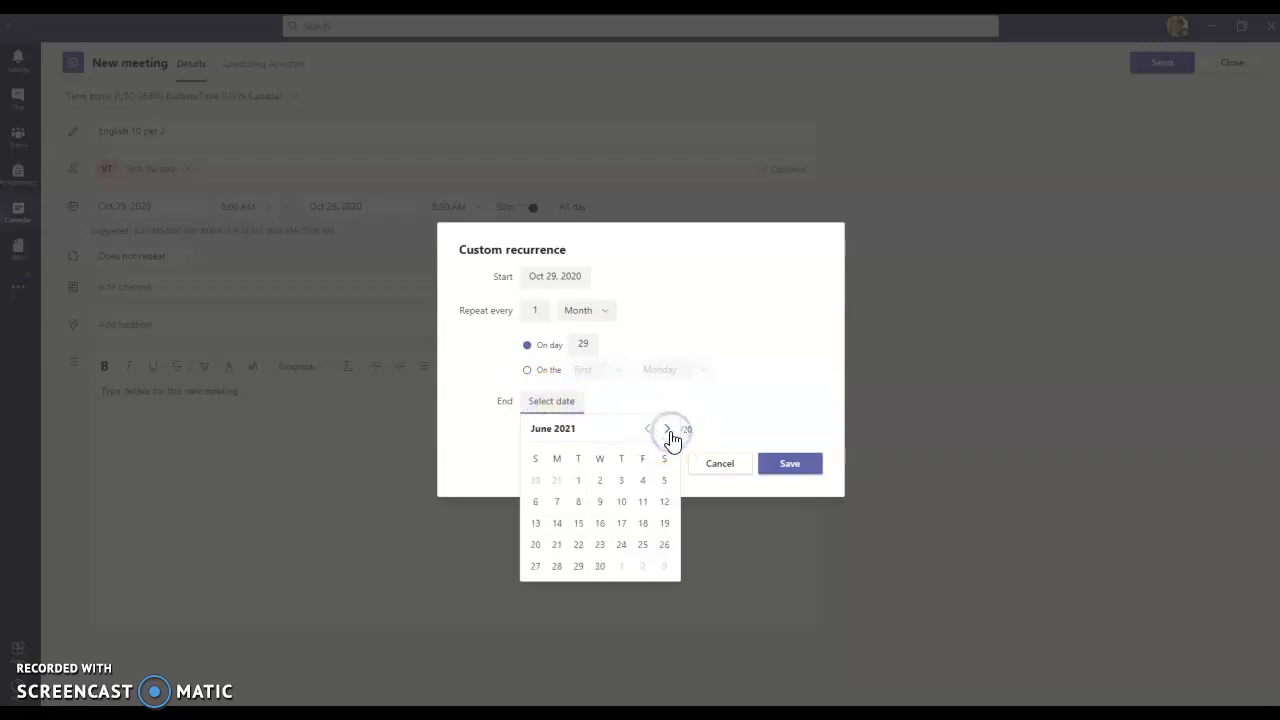
click(578, 479)
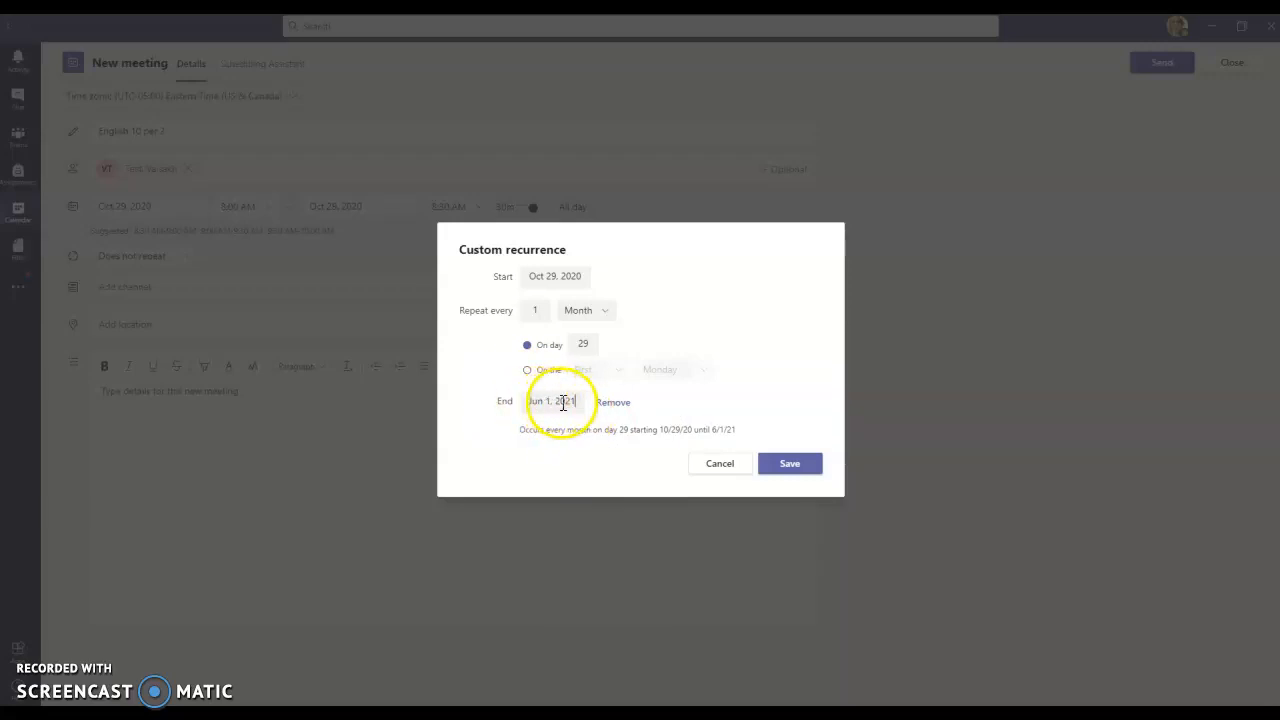
click(531, 401)
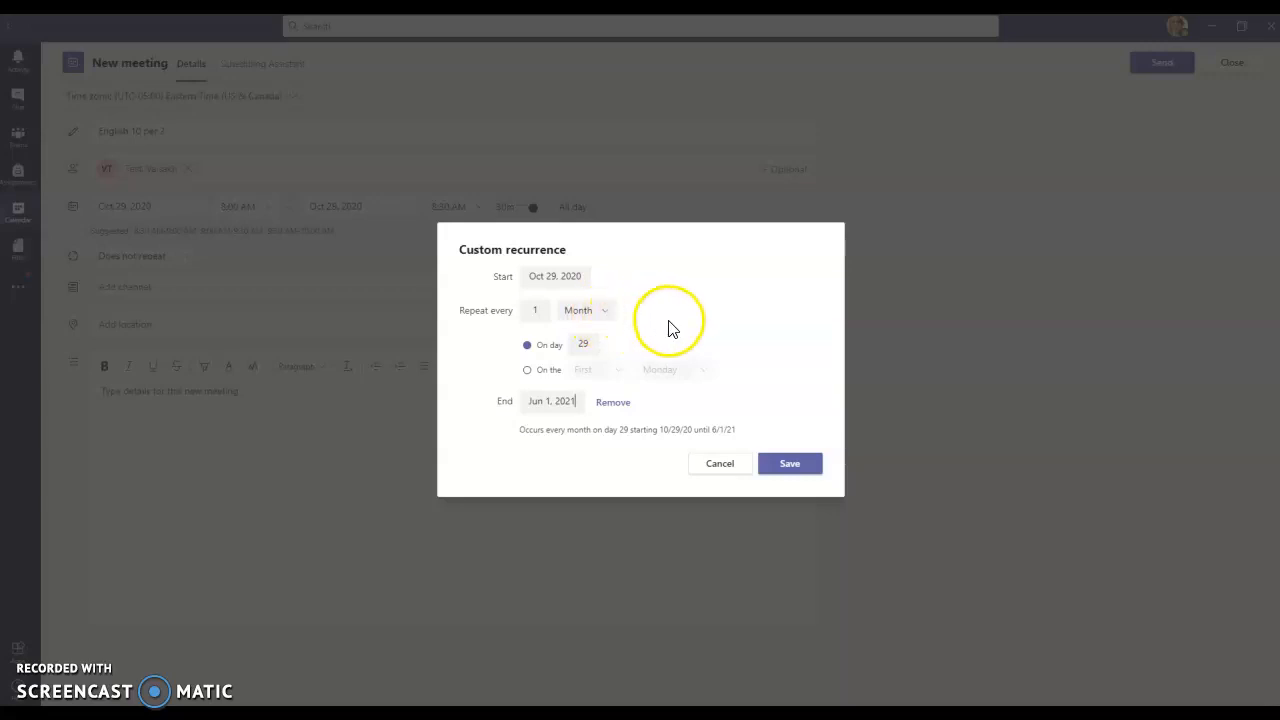
click(792, 468)
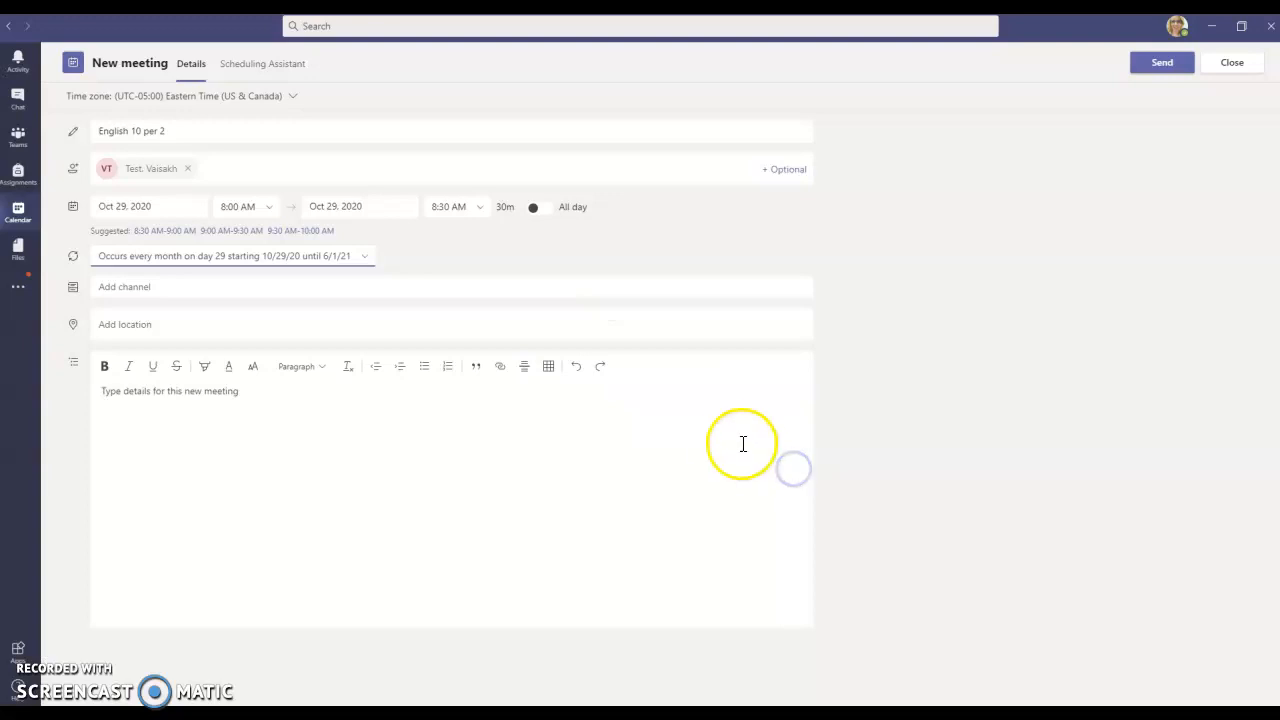
- Leave the details of the new meeting empty and send the invitation
click(152, 397)
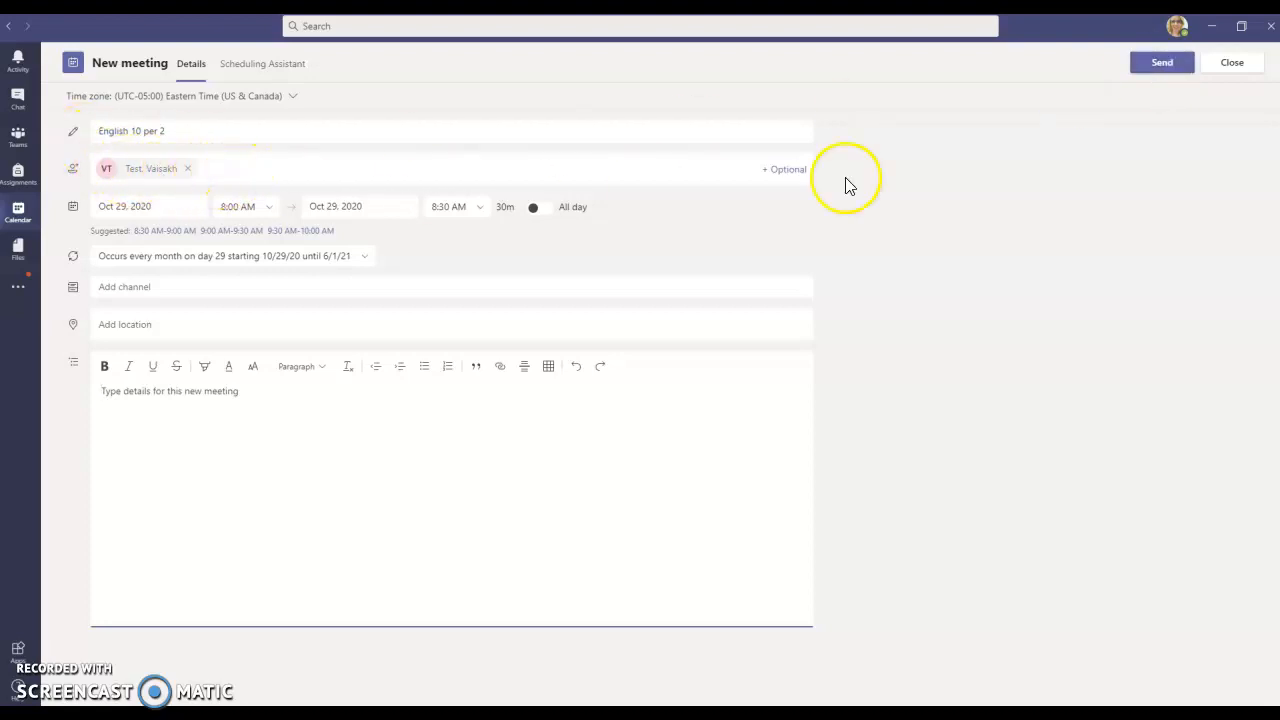
click(1165, 66)
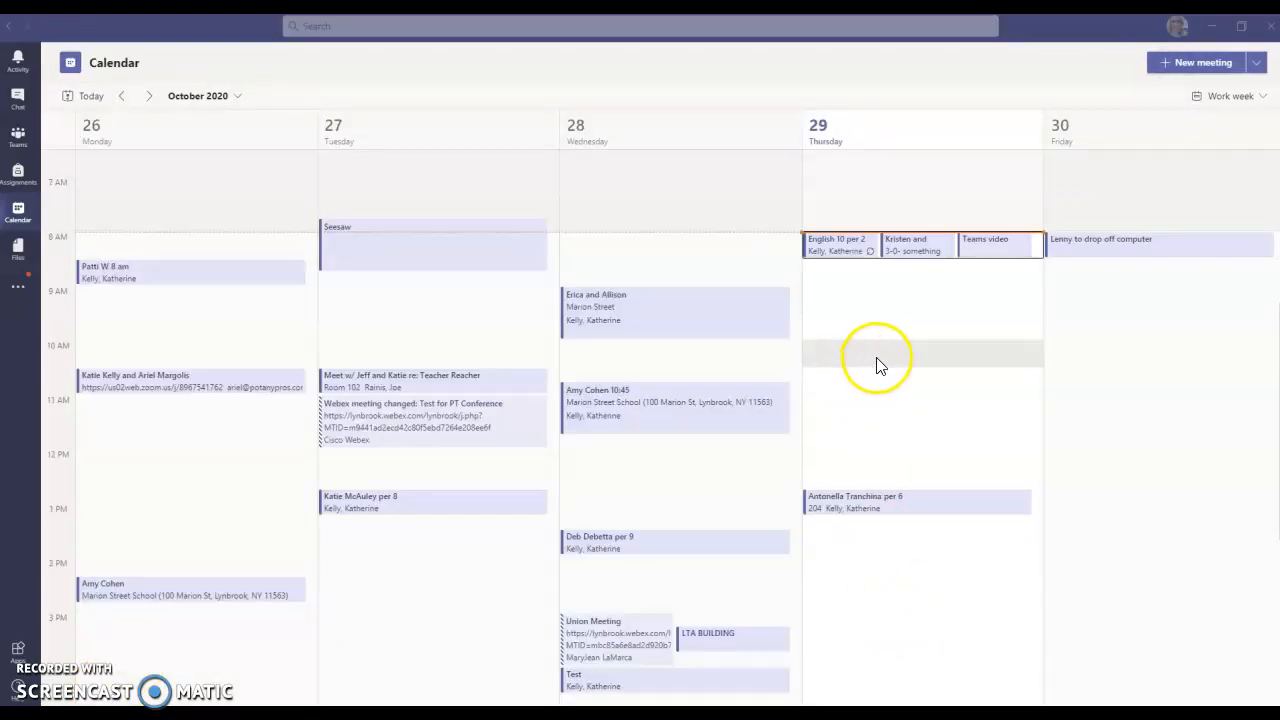
- Open the meeting options of the English 10 per 2 meeting on Thursday 29 and set who can bypass the lobby to Only me
double_click(840, 248)
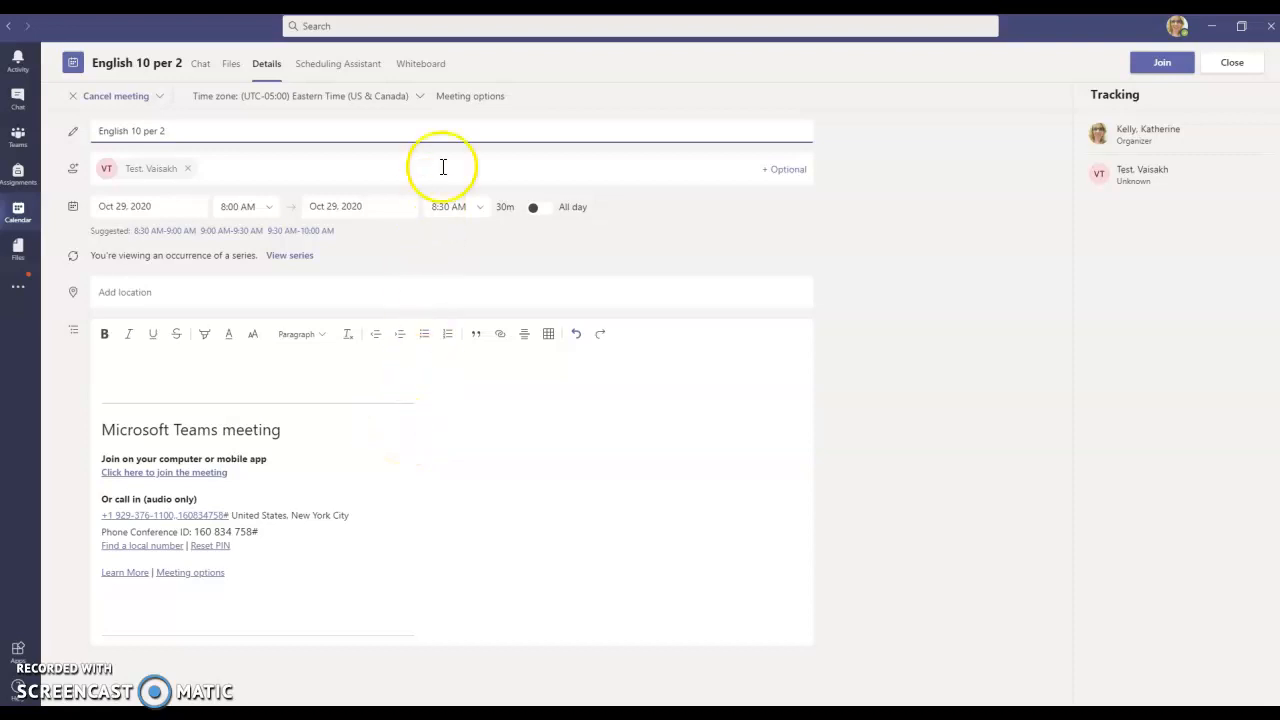
click(472, 100)
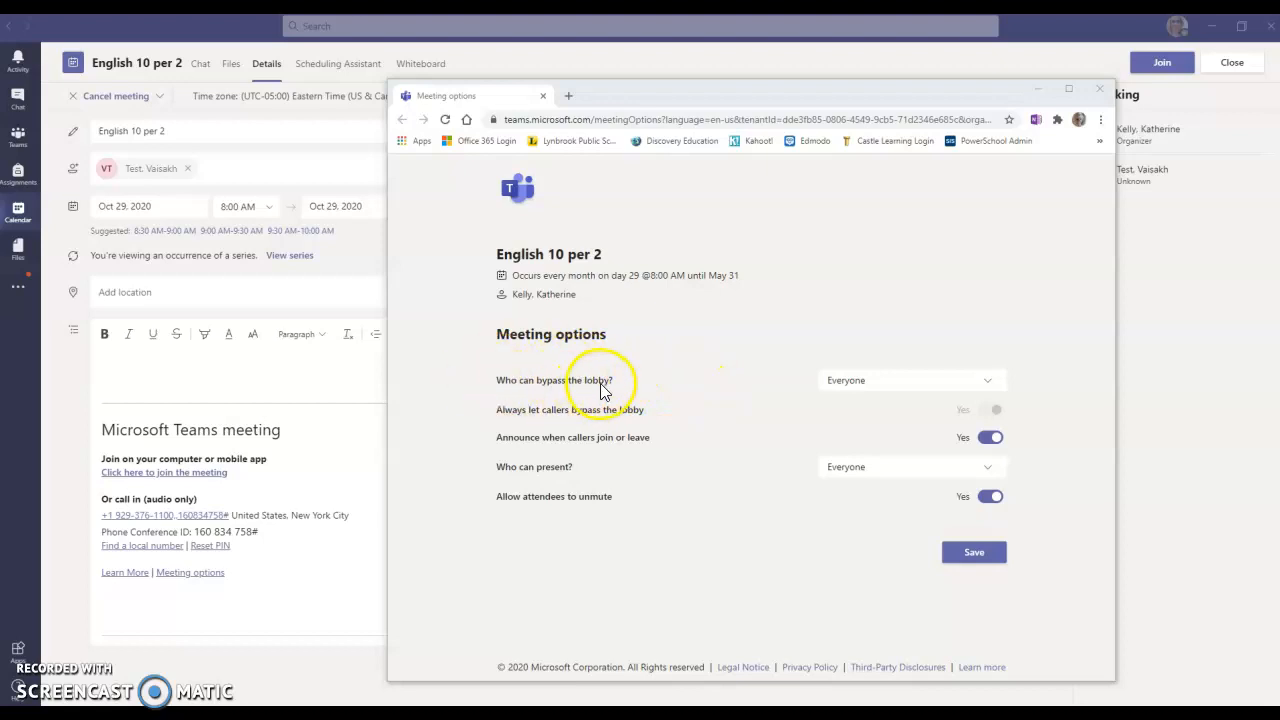
click(850, 390)
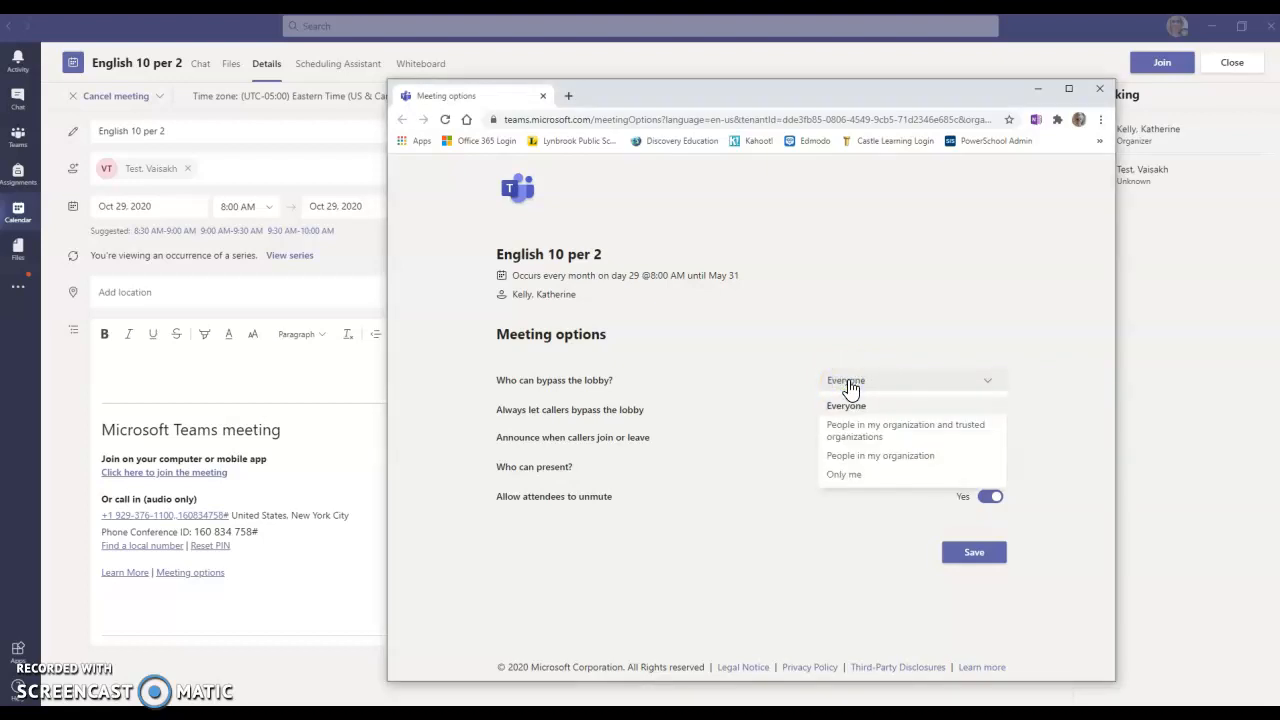
click(861, 388)
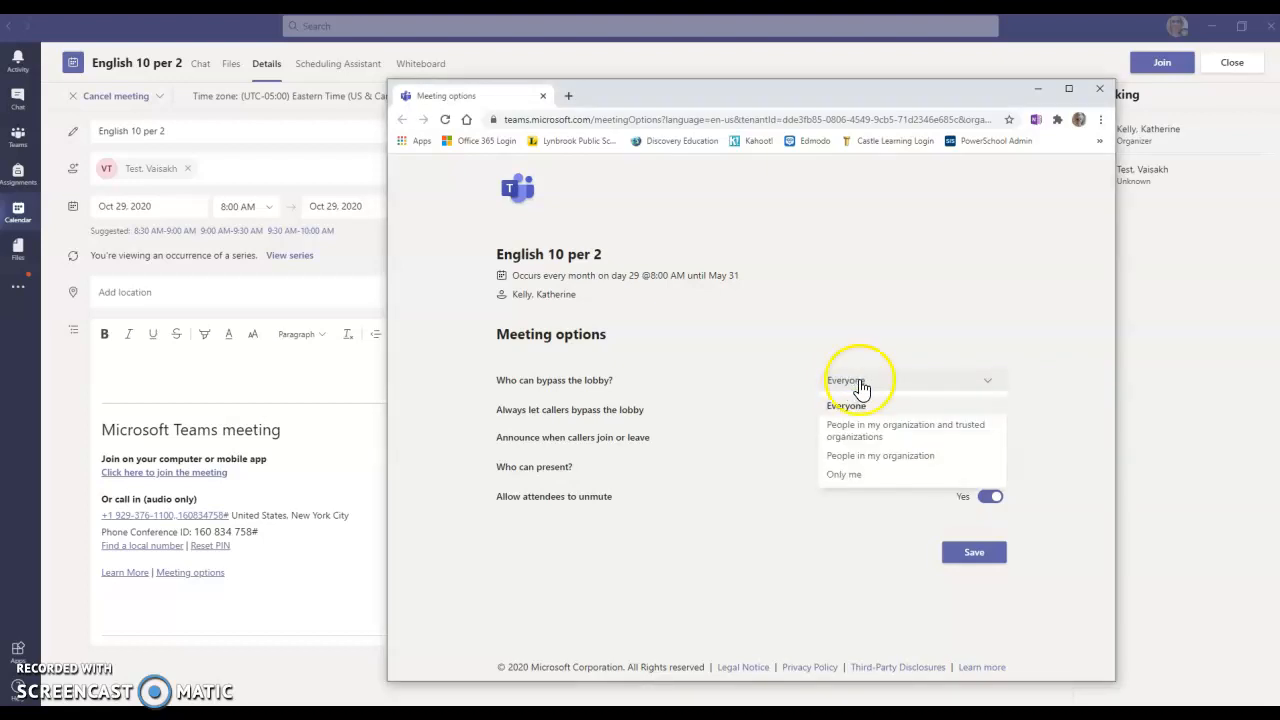
click(847, 477)
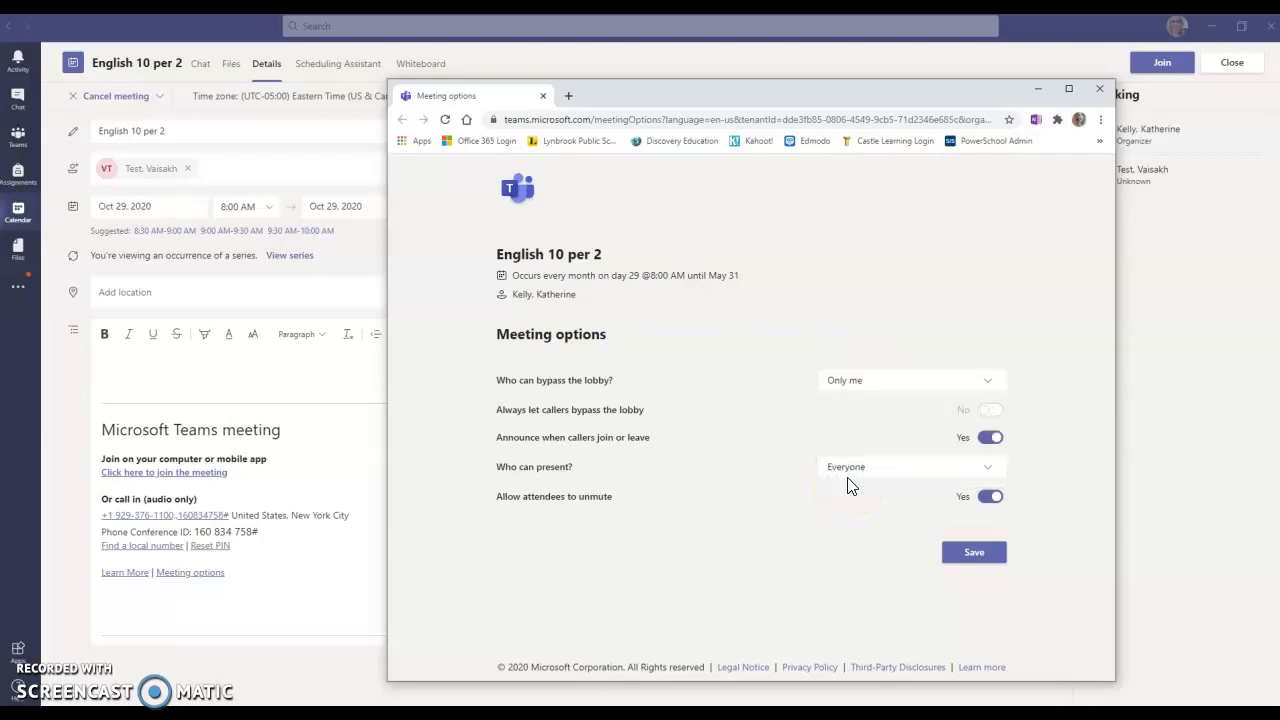
click(699, 451)
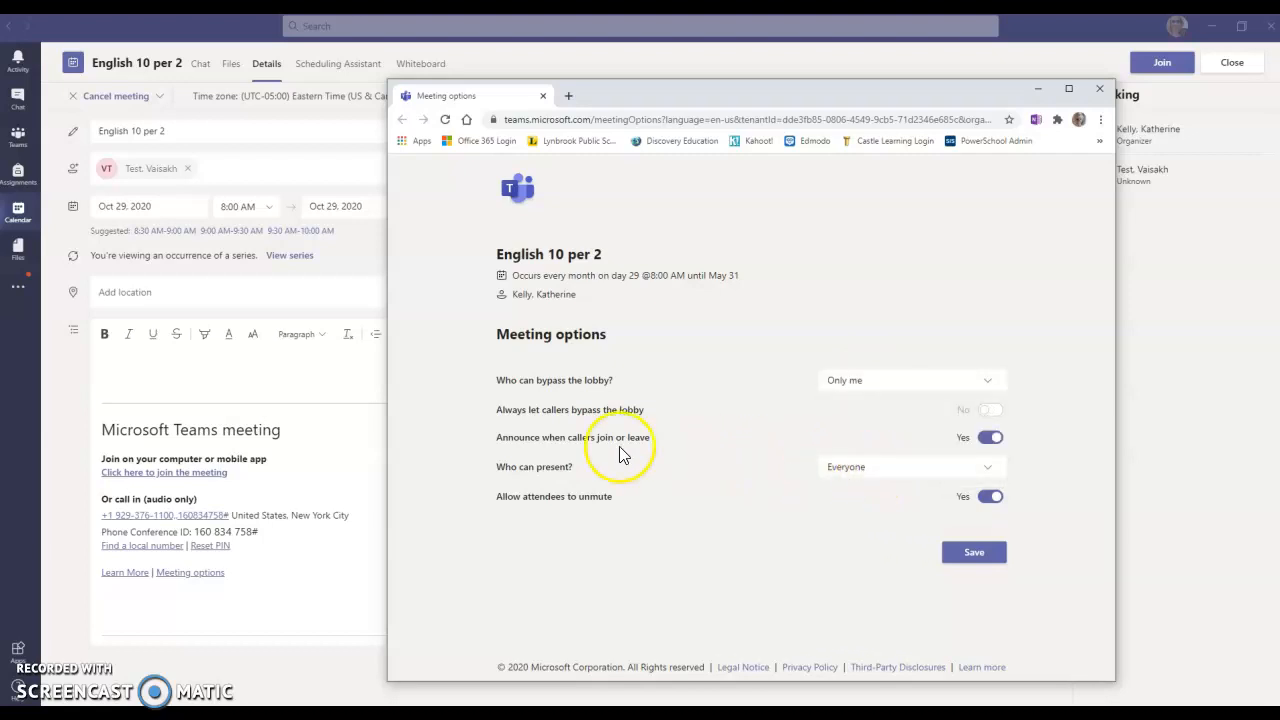
- Check the choices for who can present, keep Everyone, save the meeting options and close their page
click(862, 479)
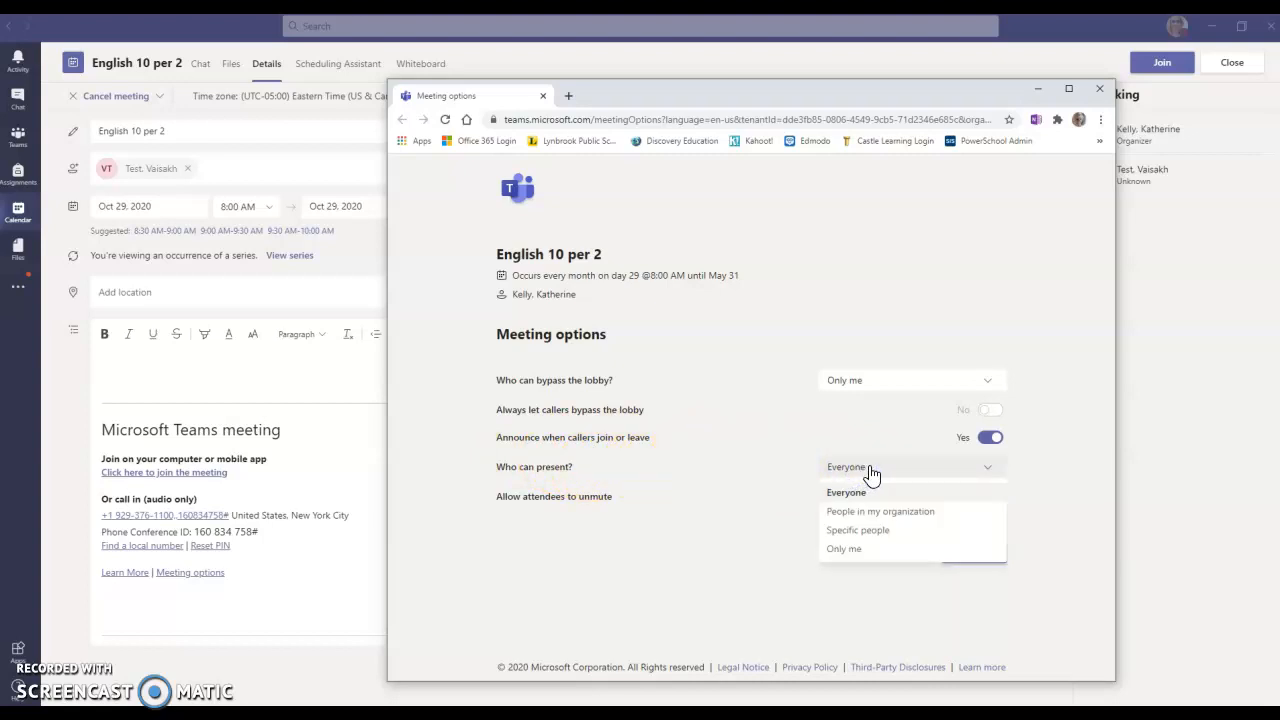
click(870, 474)
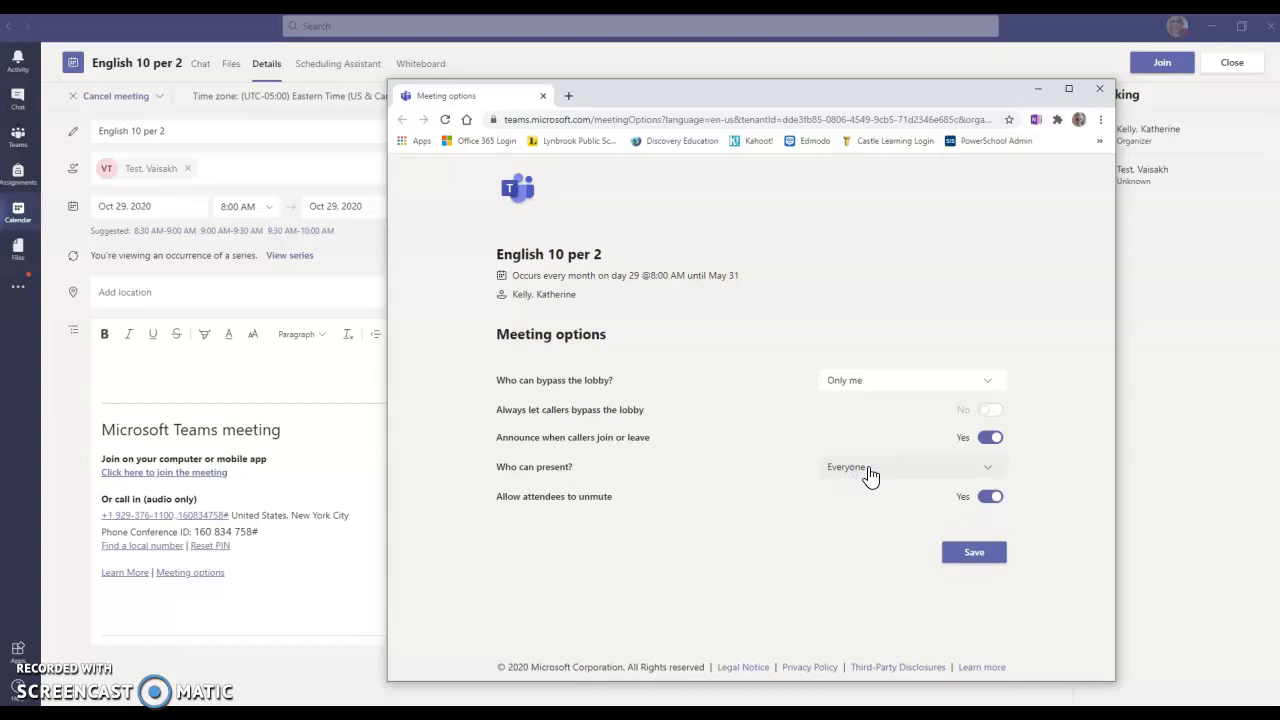
click(972, 556)
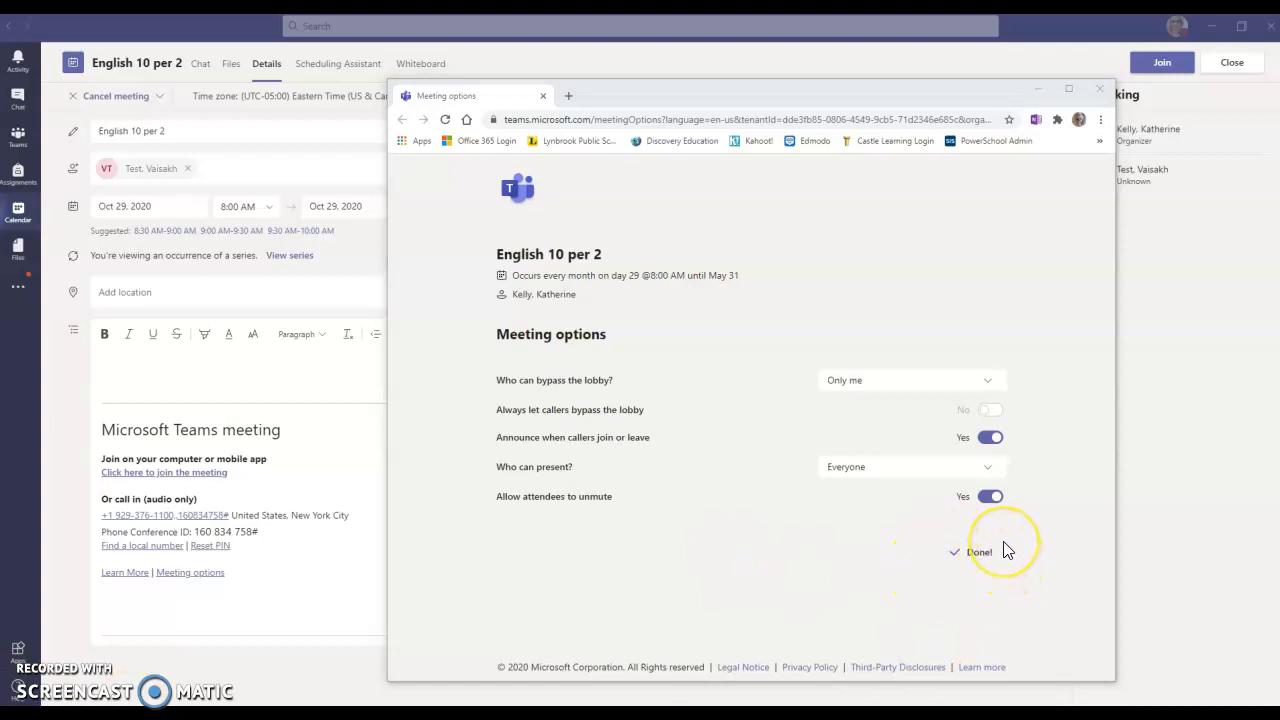
click(1100, 91)
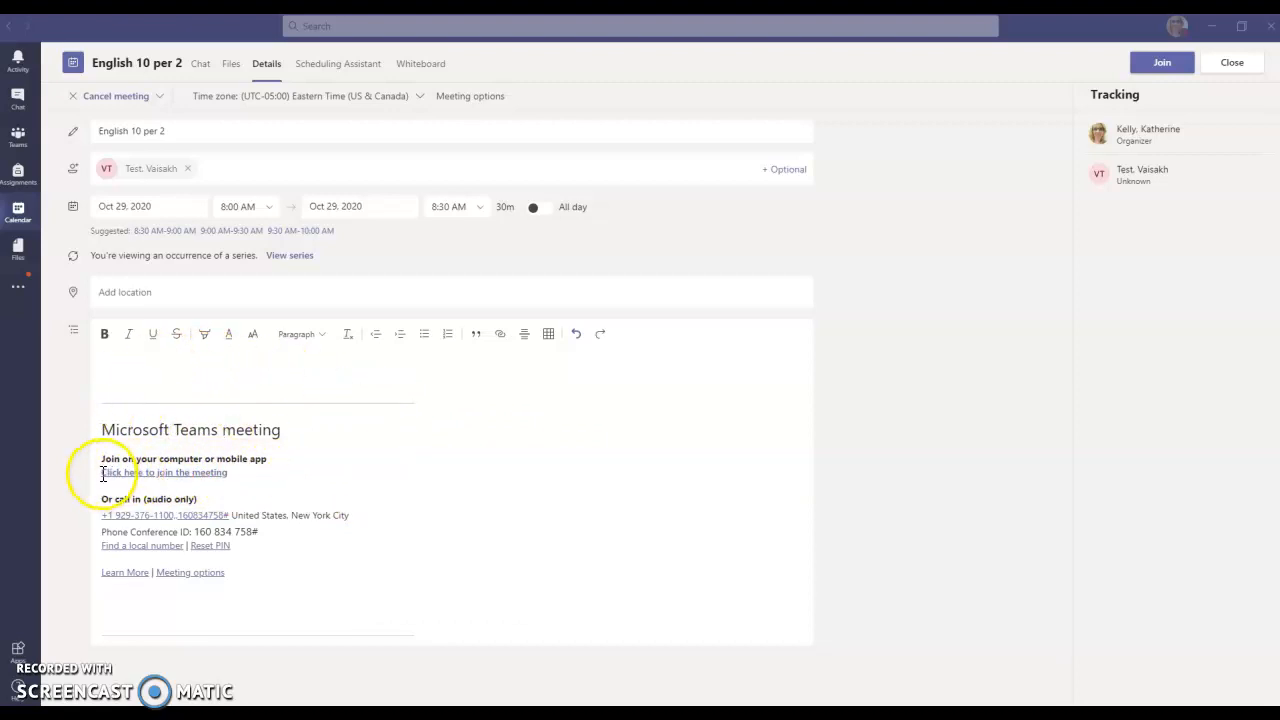
- Copy the link for joining the meeting from the meeting's details
click(205, 473)
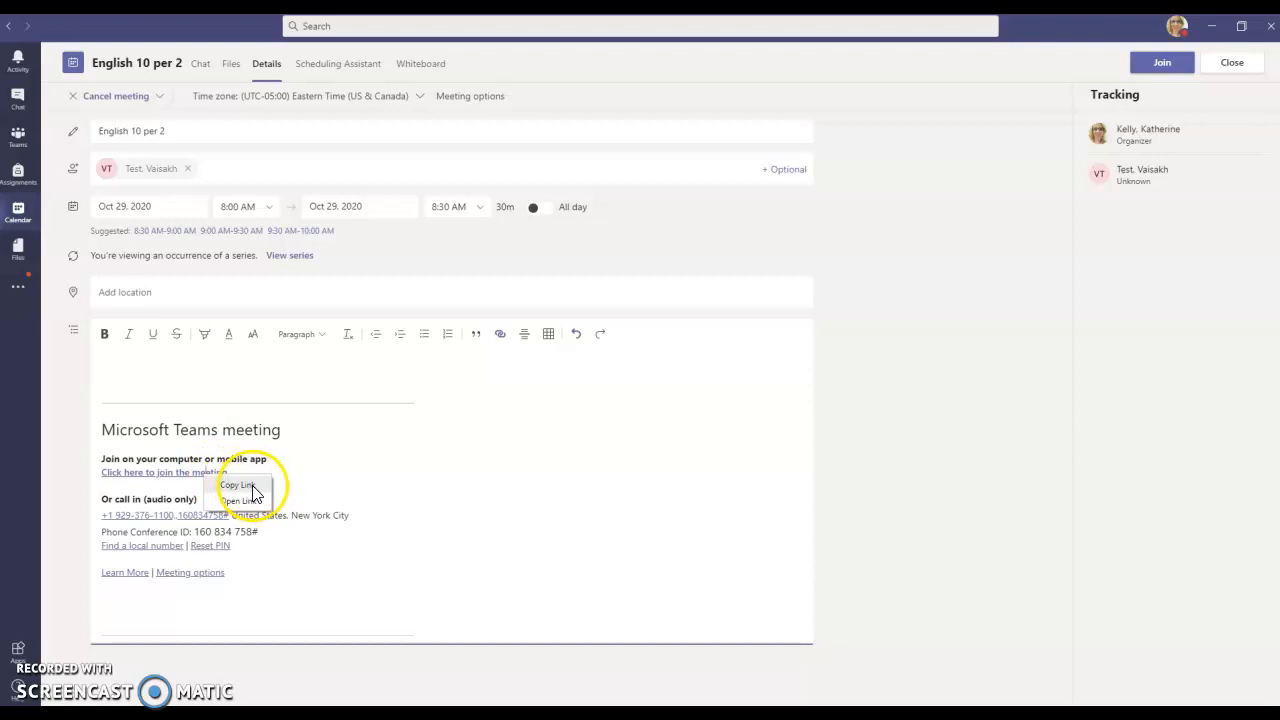
click(252, 486)
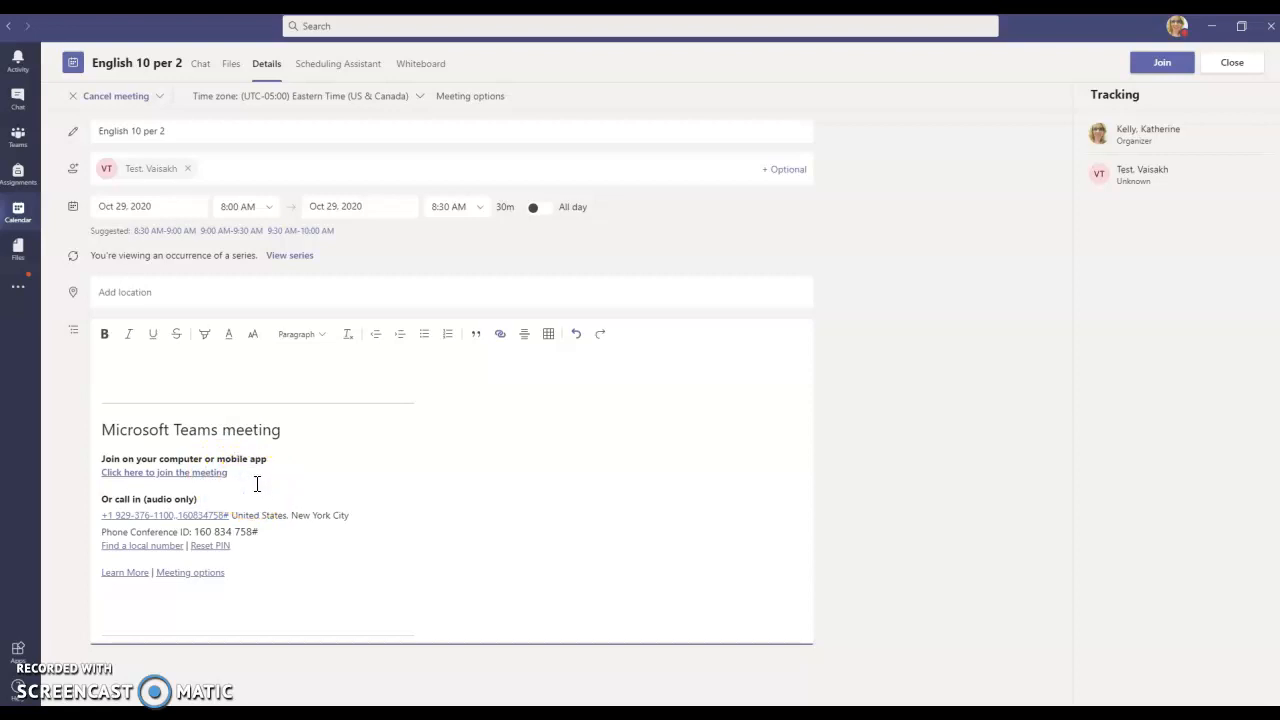
- Switch to the Schoology course in Microsoft Edge, open the Emergency Plans folder and show the materials that can be added
mouse_move(407, 712)
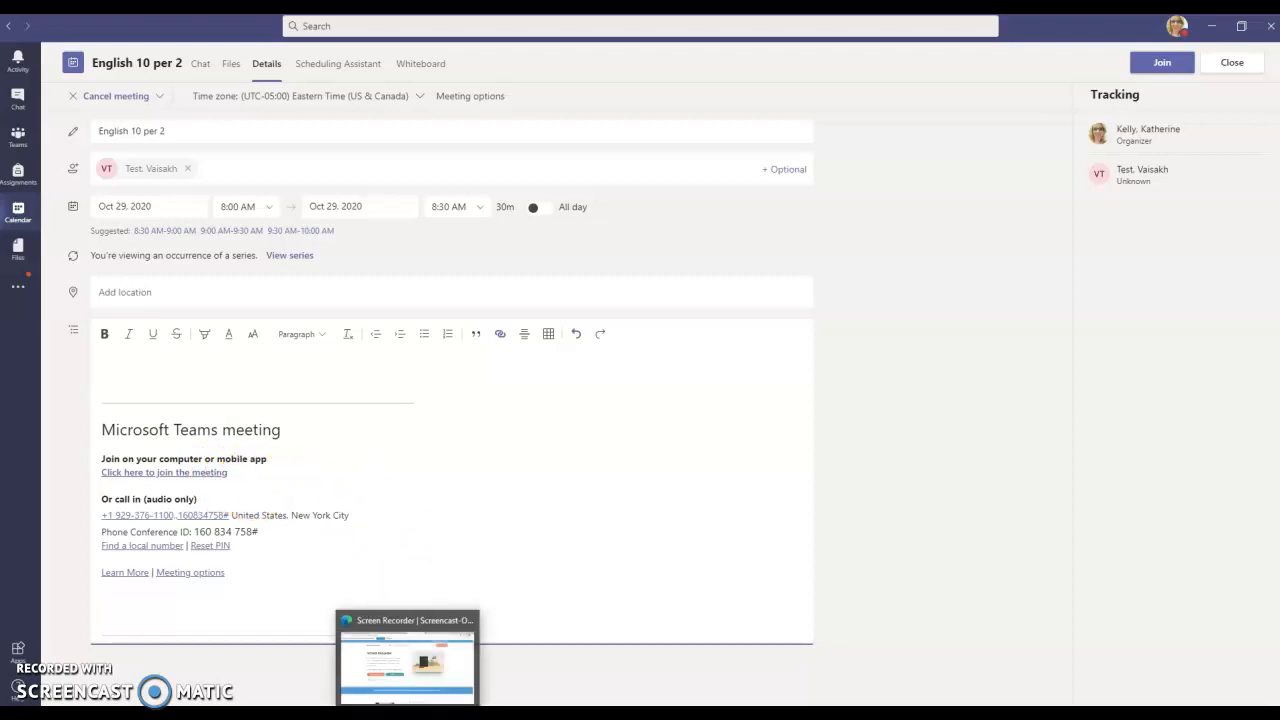
click(407, 660)
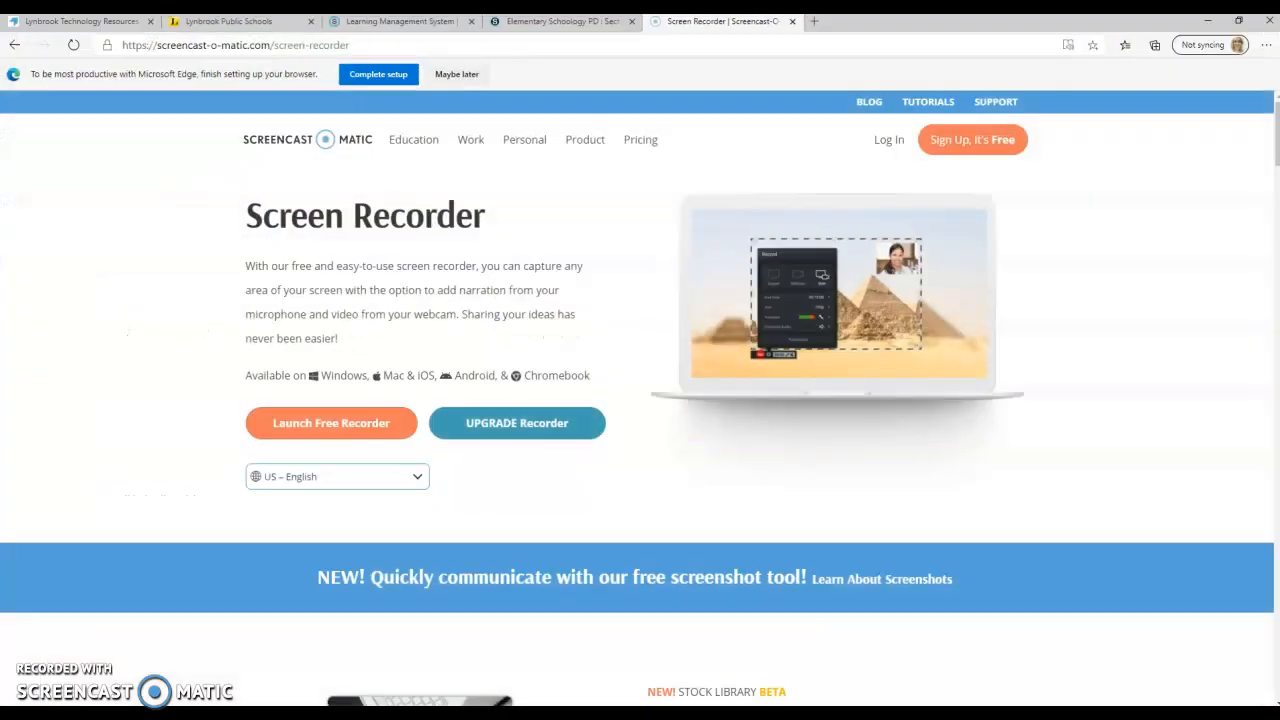
click(540, 30)
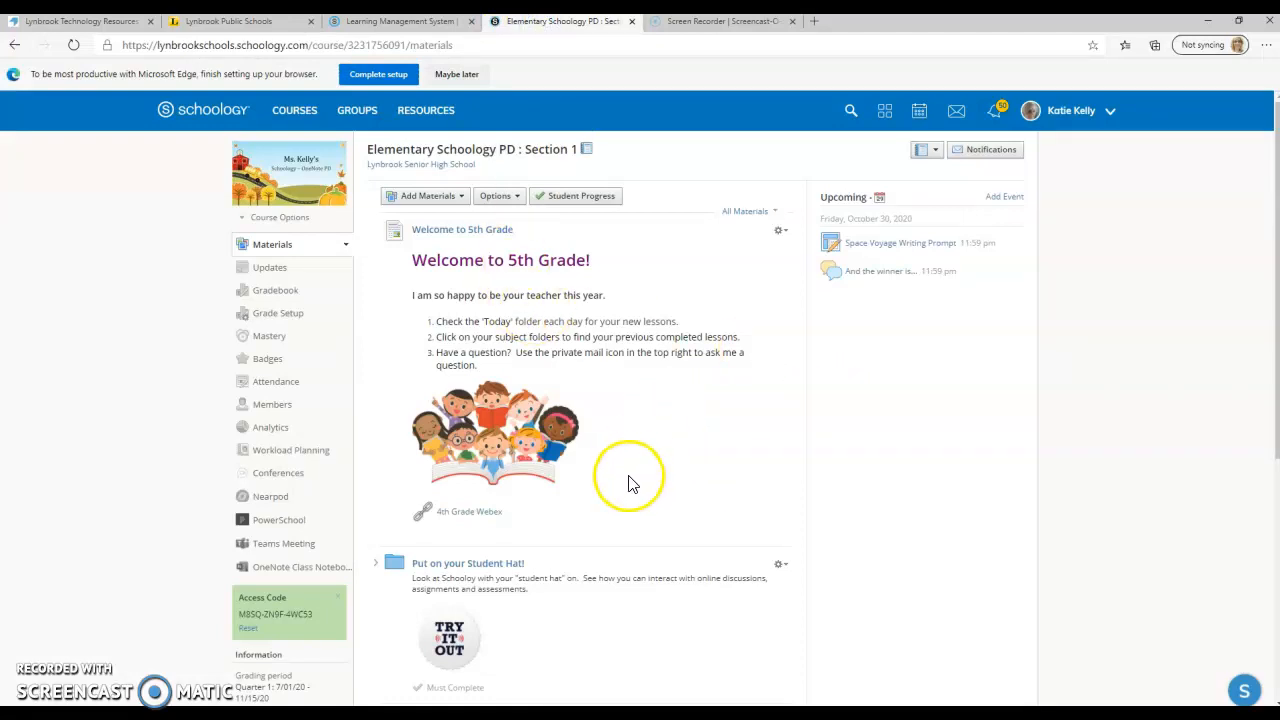
scroll(629, 480, down, 5)
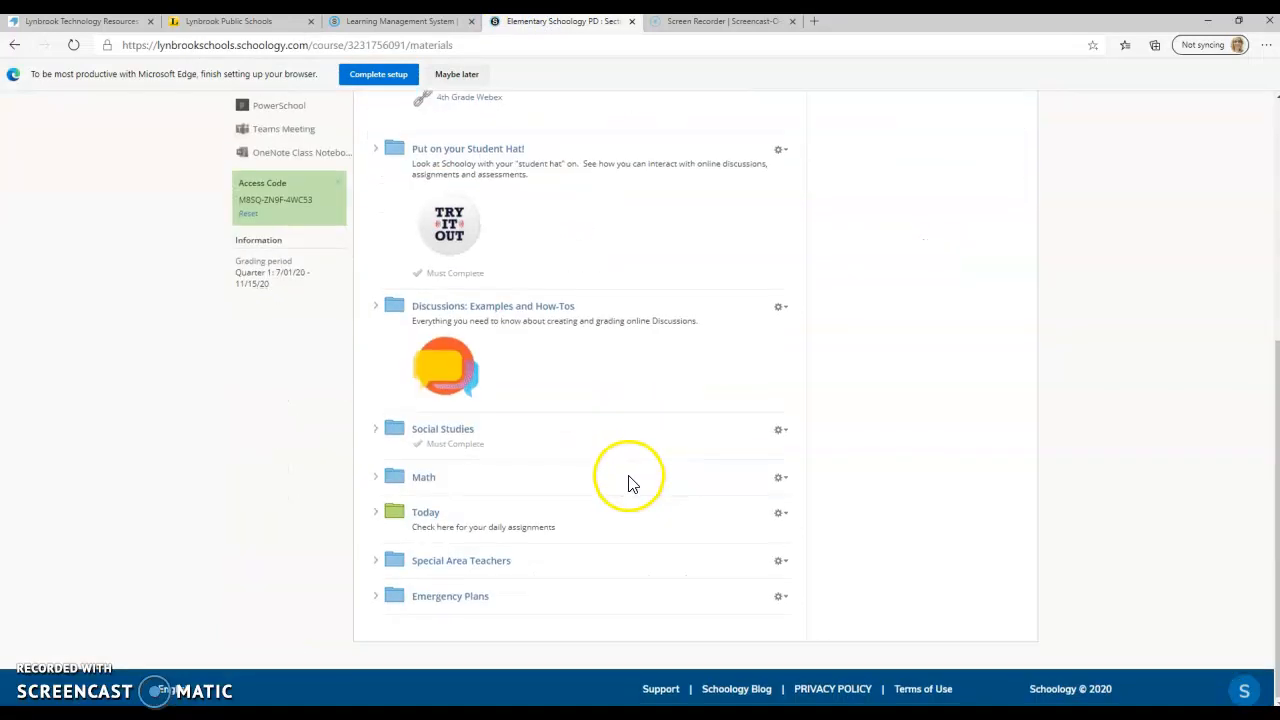
click(467, 603)
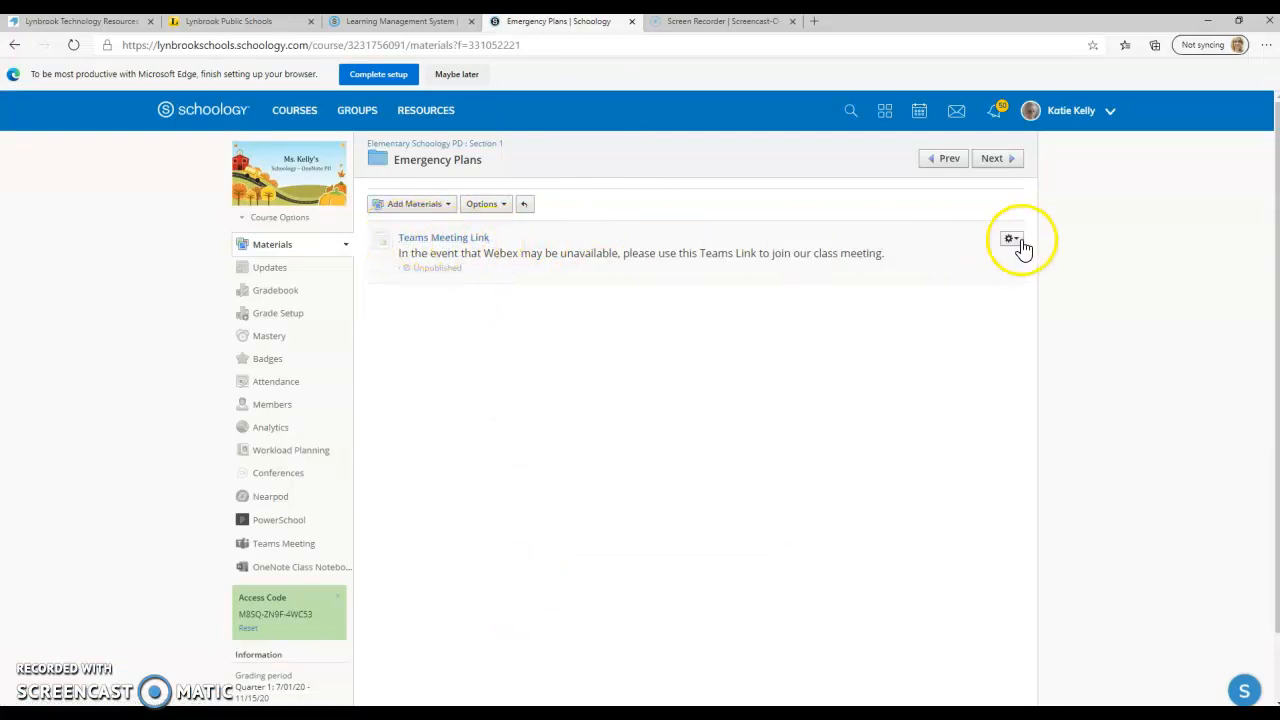
click(447, 203)
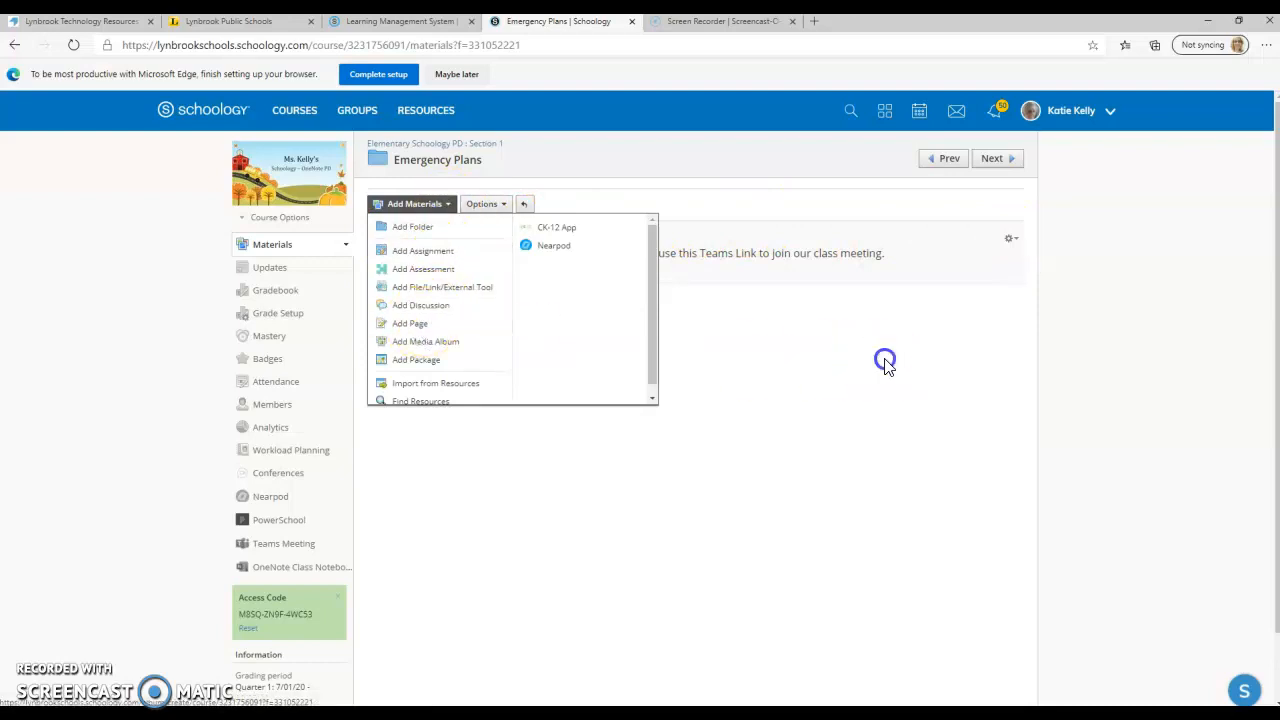
- Open the existing Teams Meeting Link page for editing and start a new line below its sentence
click(1011, 239)
click(945, 262)
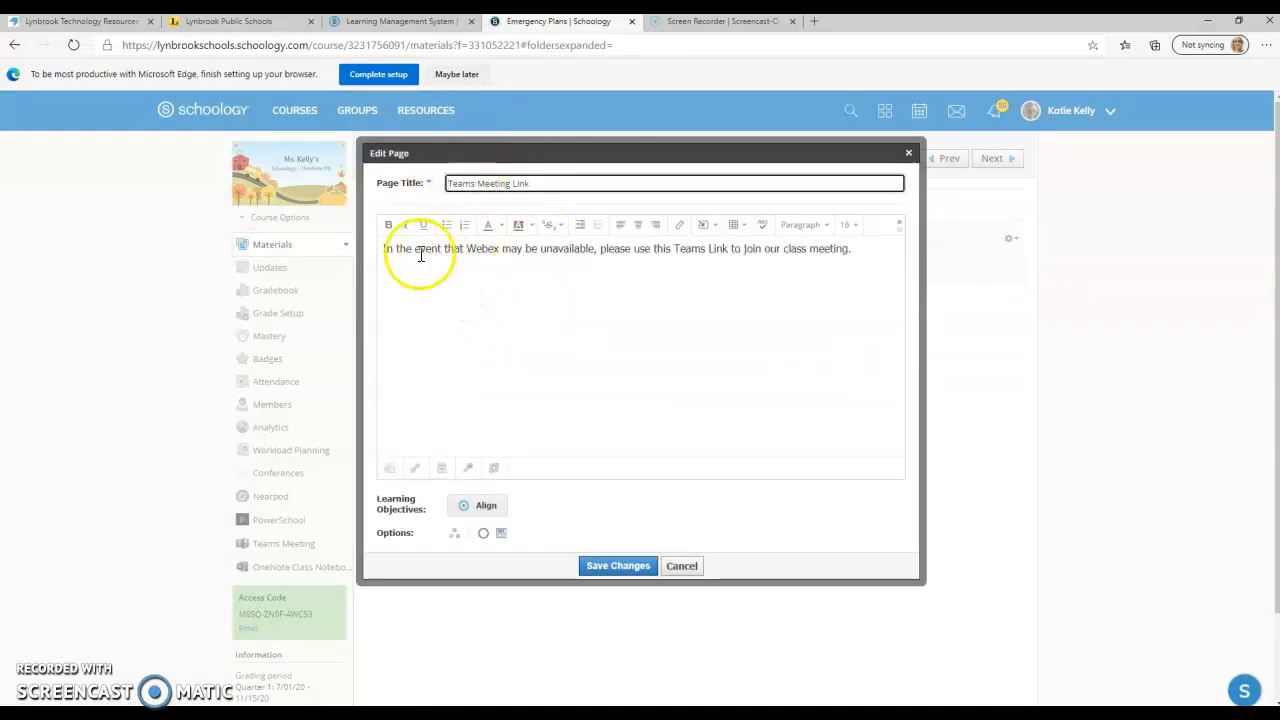
click(866, 250)
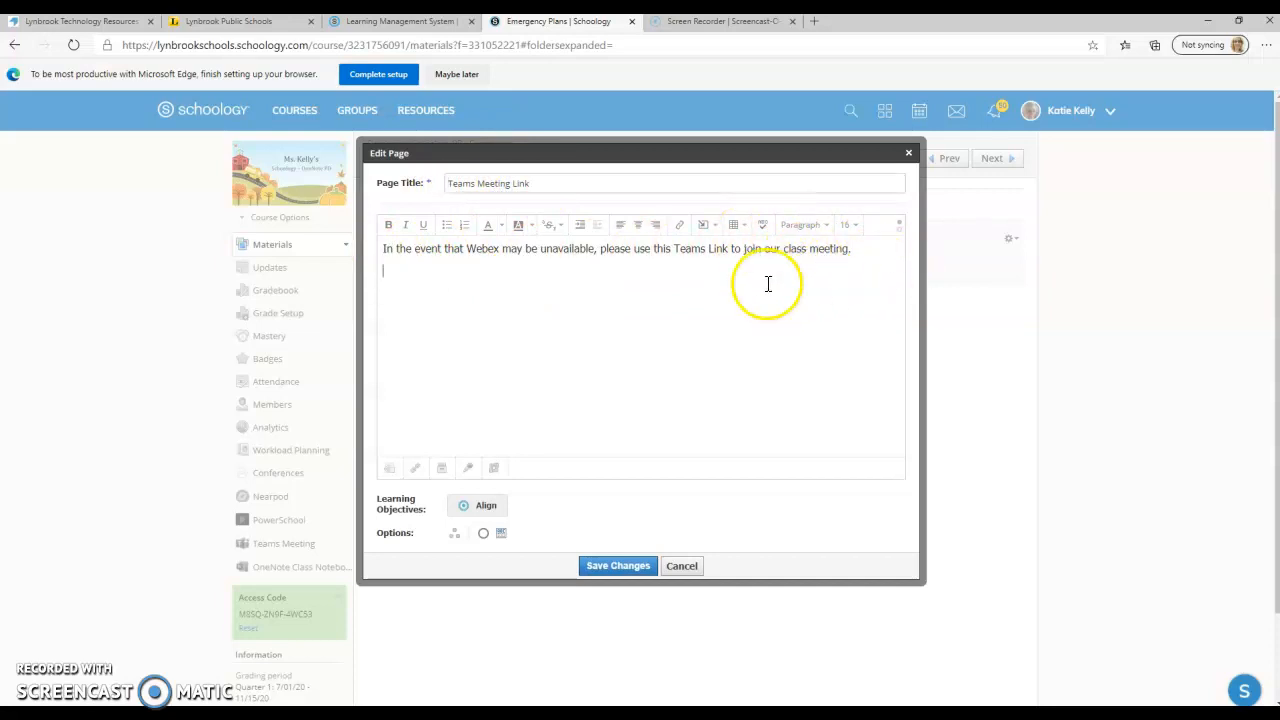
- Insert a link on the new line using the copied Teams meeting URL, with the title Teams Meeting
click(717, 232)
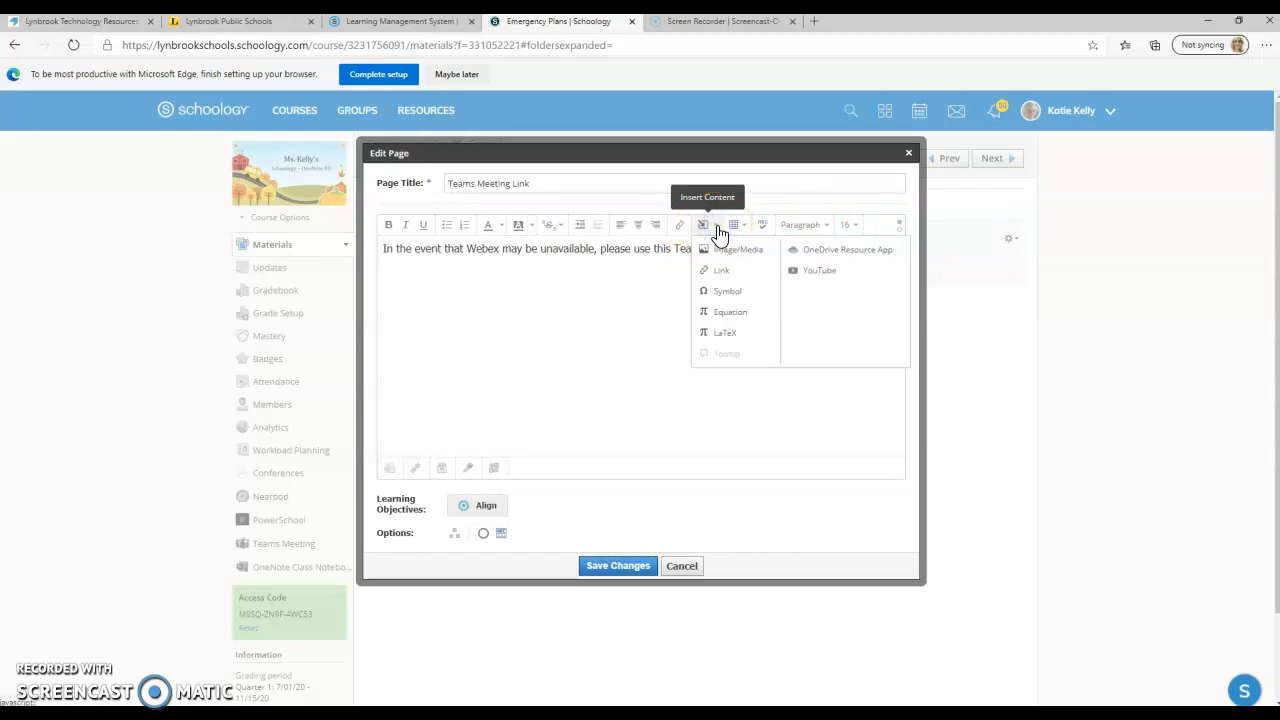
click(722, 271)
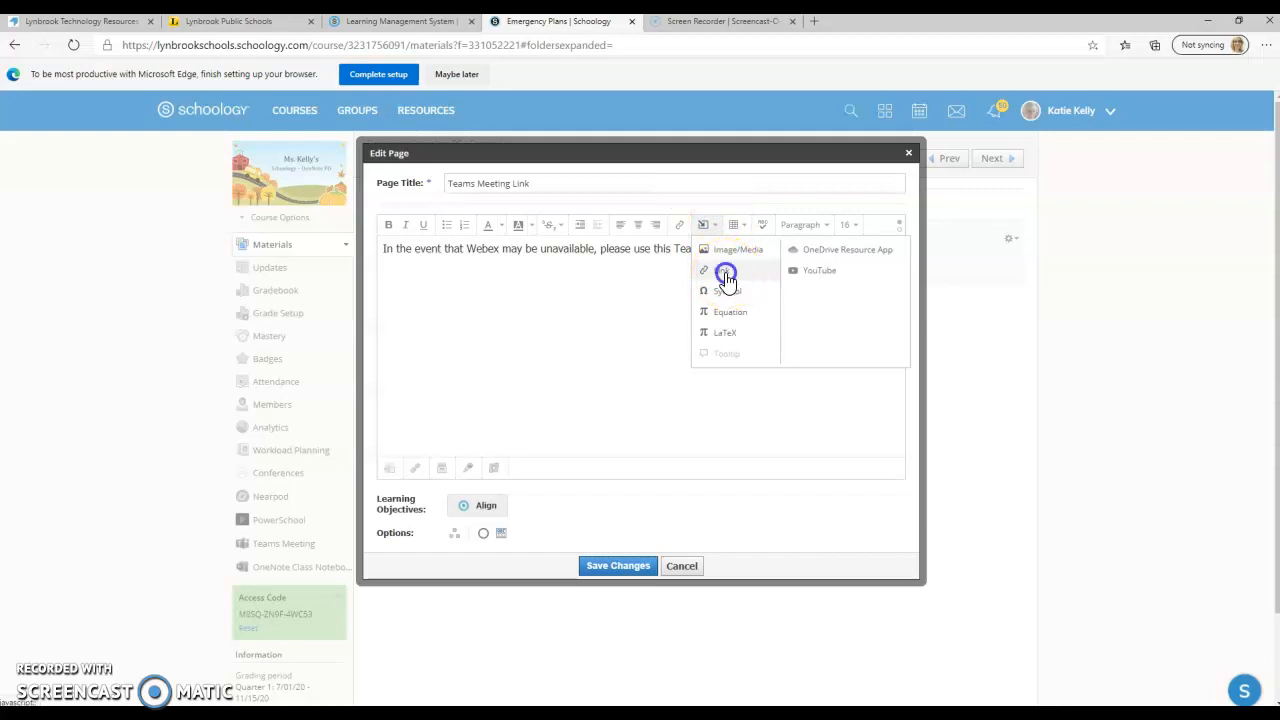
click(606, 239)
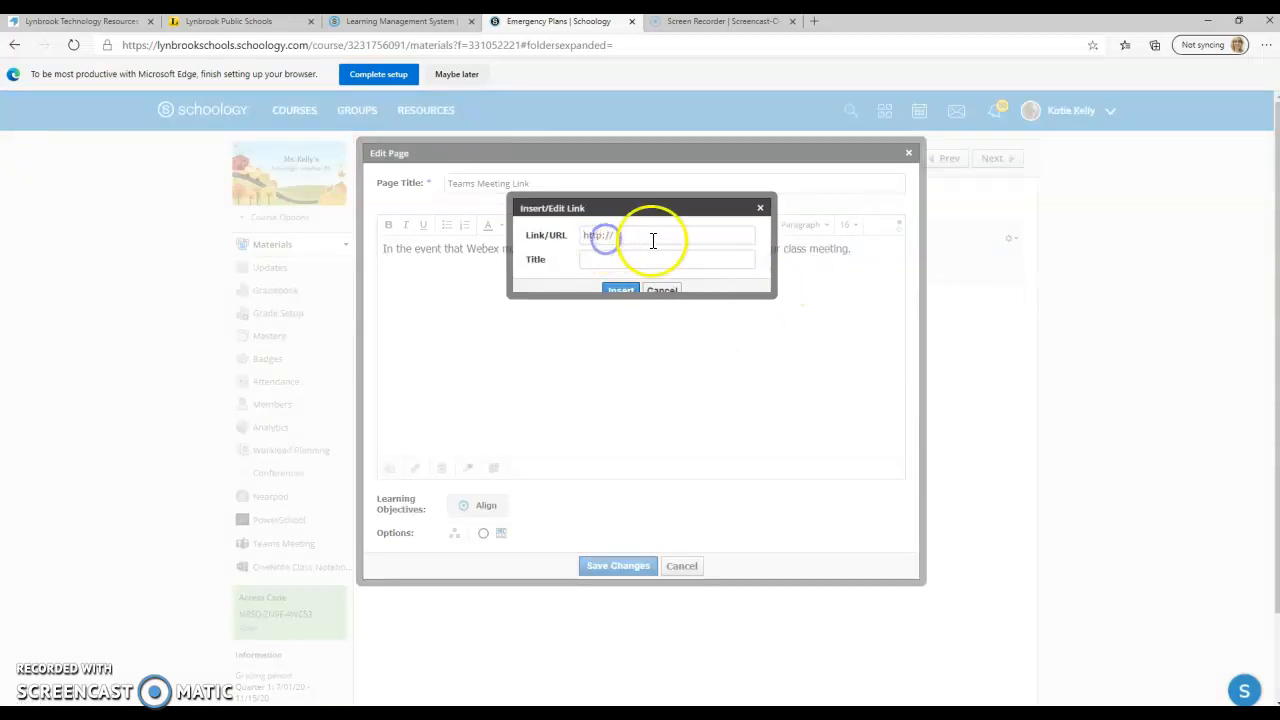
right_click(620, 240)
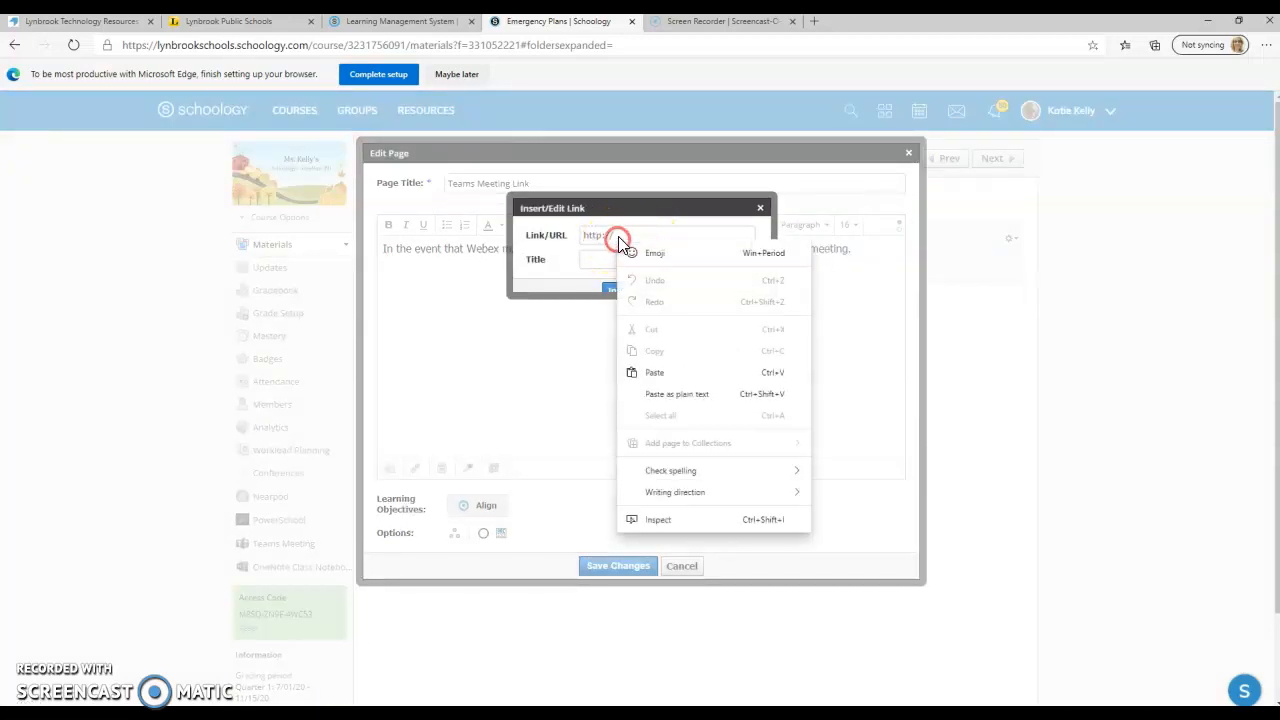
click(659, 372)
click(598, 262)
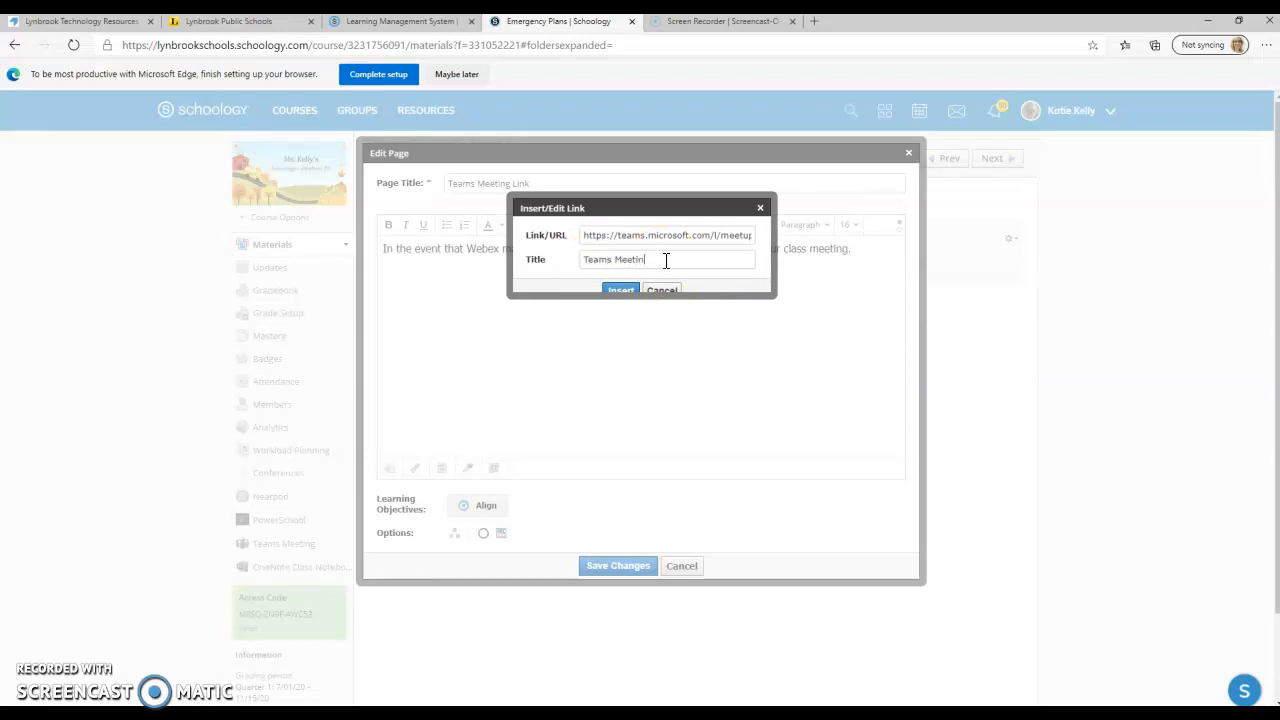
text(Teams Meeting)
click(620, 290)
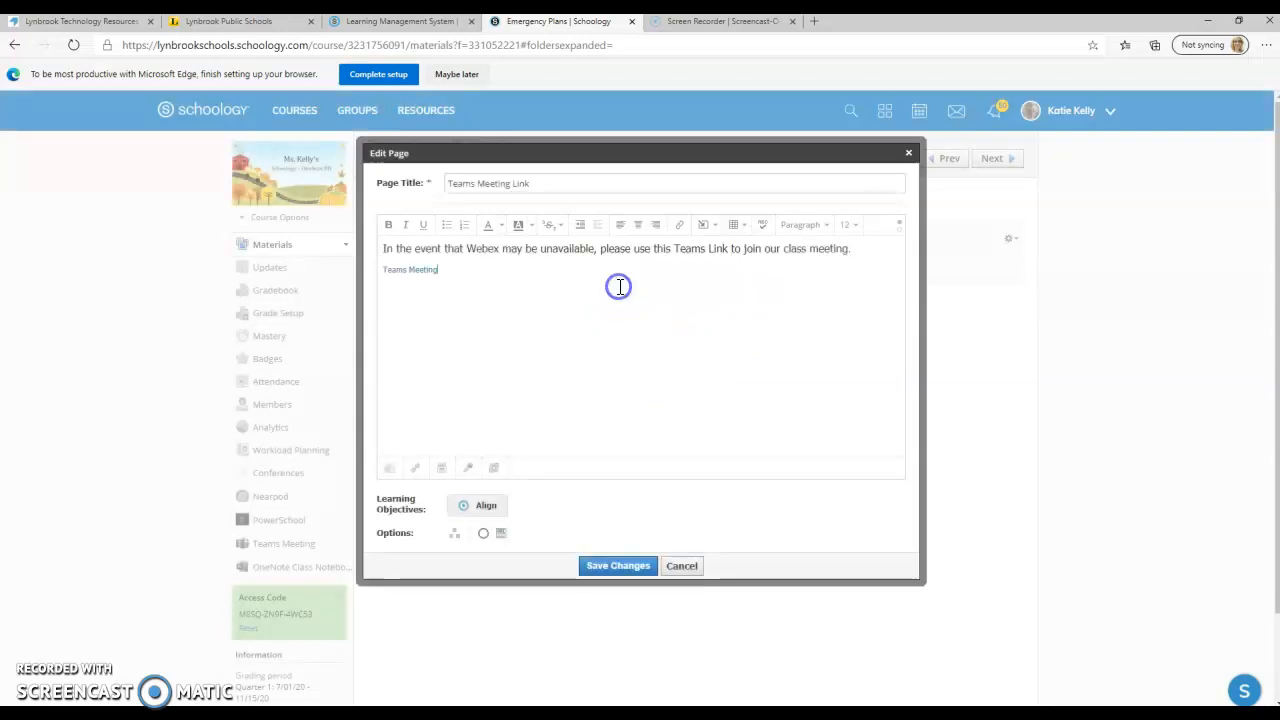
- Set the Teams Meeting link text to font size 16 and save the page with its content displayed inline
drag(440, 278, 378, 275)
click(440, 302)
click(849, 225)
click(851, 324)
click(507, 365)
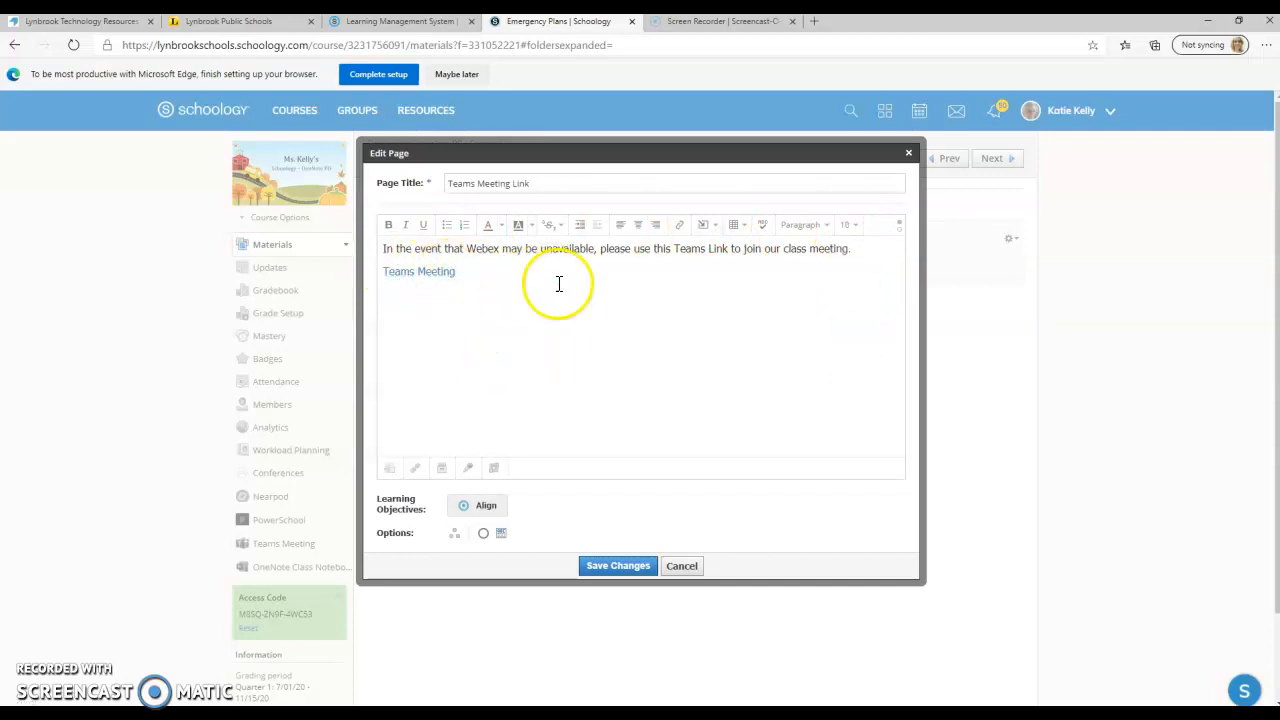
click(502, 540)
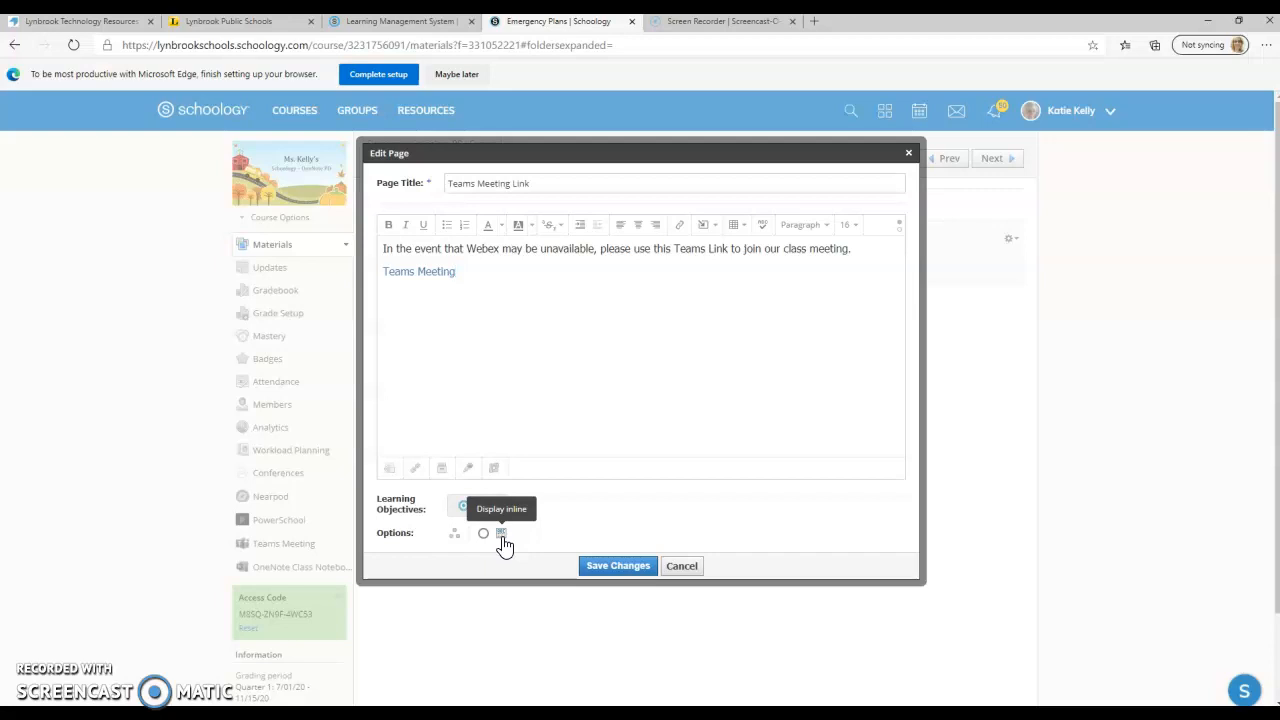
click(628, 565)
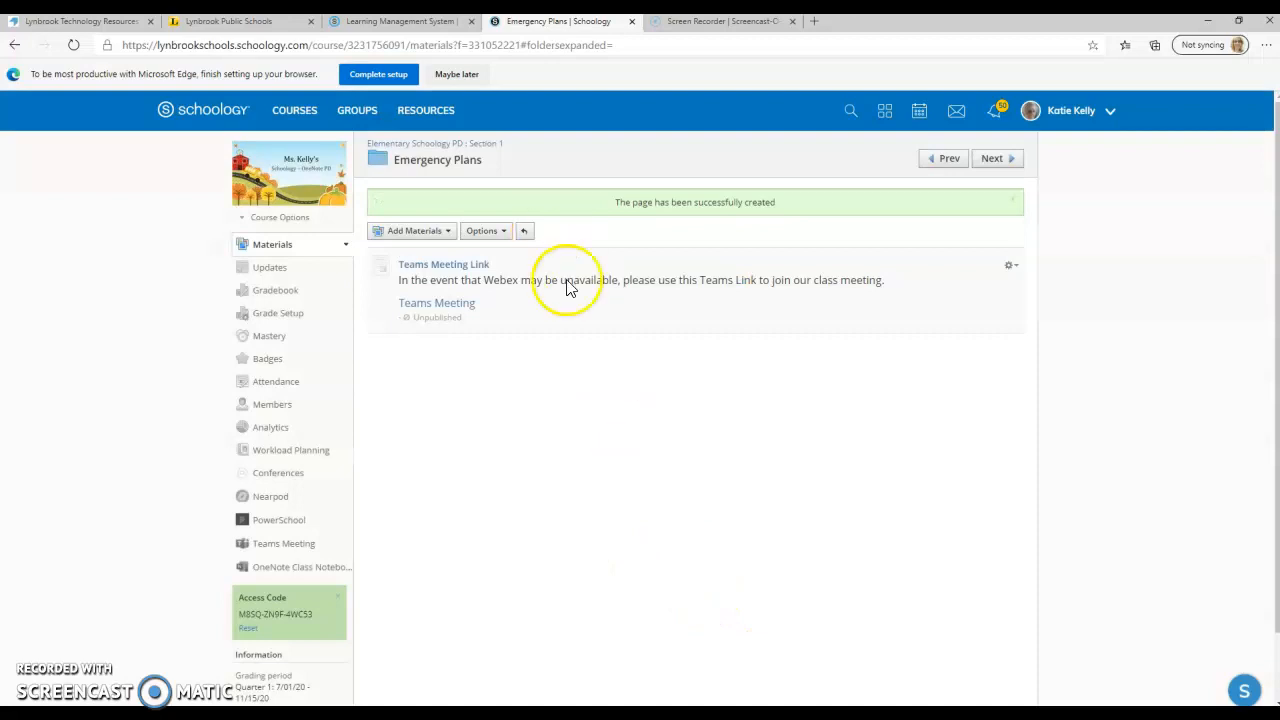